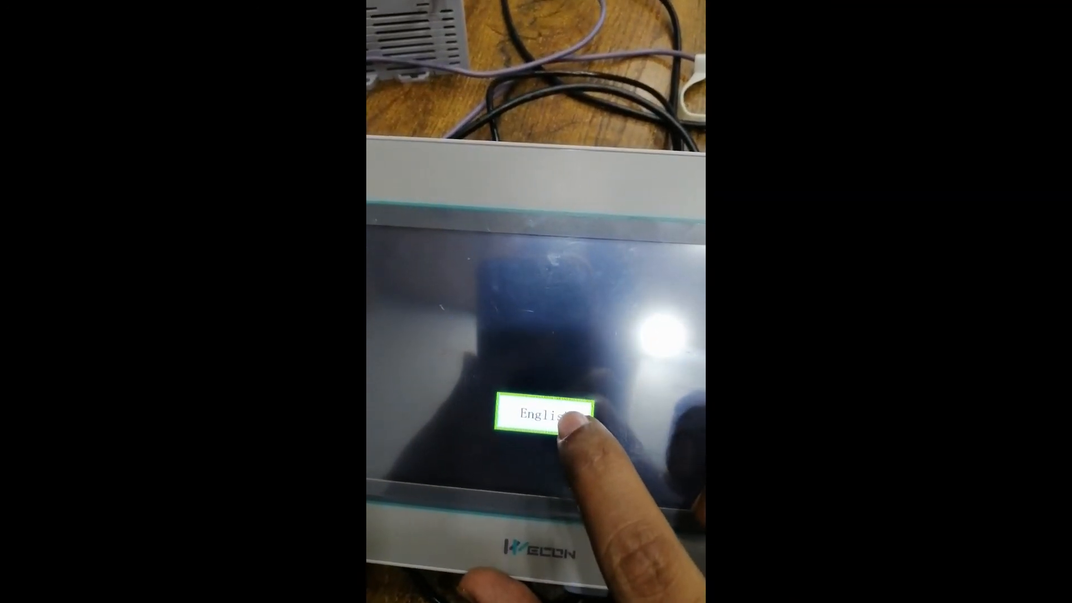
click(568, 416)
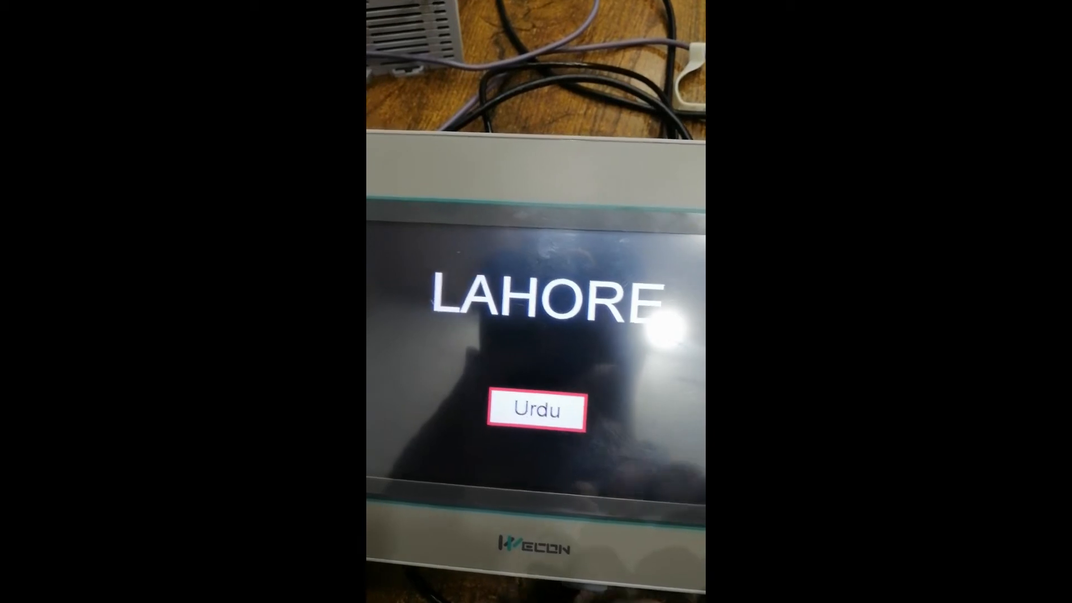
click(561, 432)
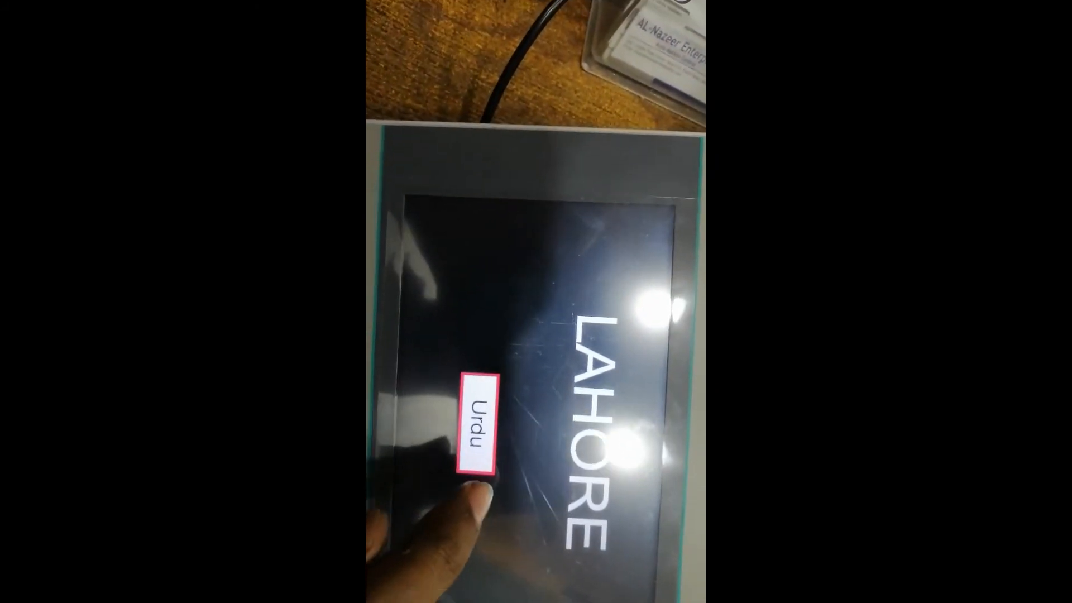
click(478, 430)
click(491, 441)
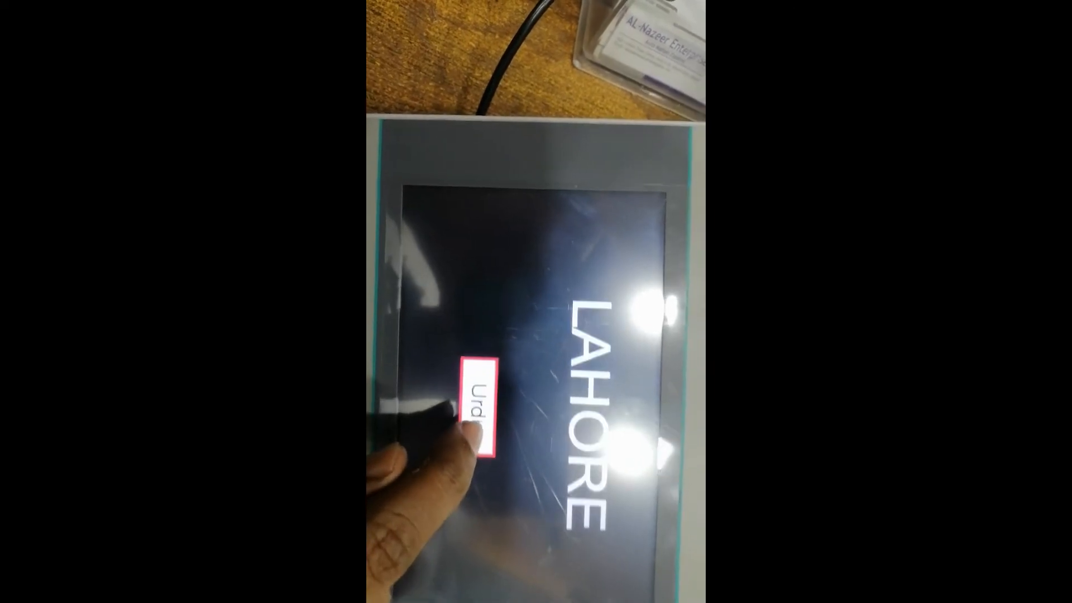
click(491, 430)
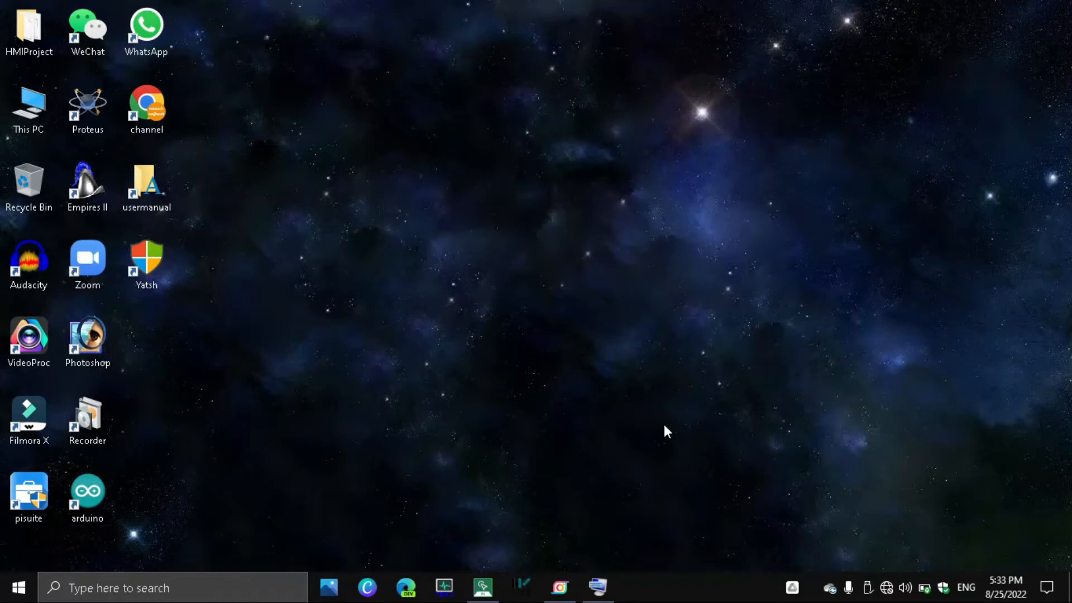
Switch to PIStudio and start a new project for the ie Series HMI model PI3070ie.
click(481, 585)
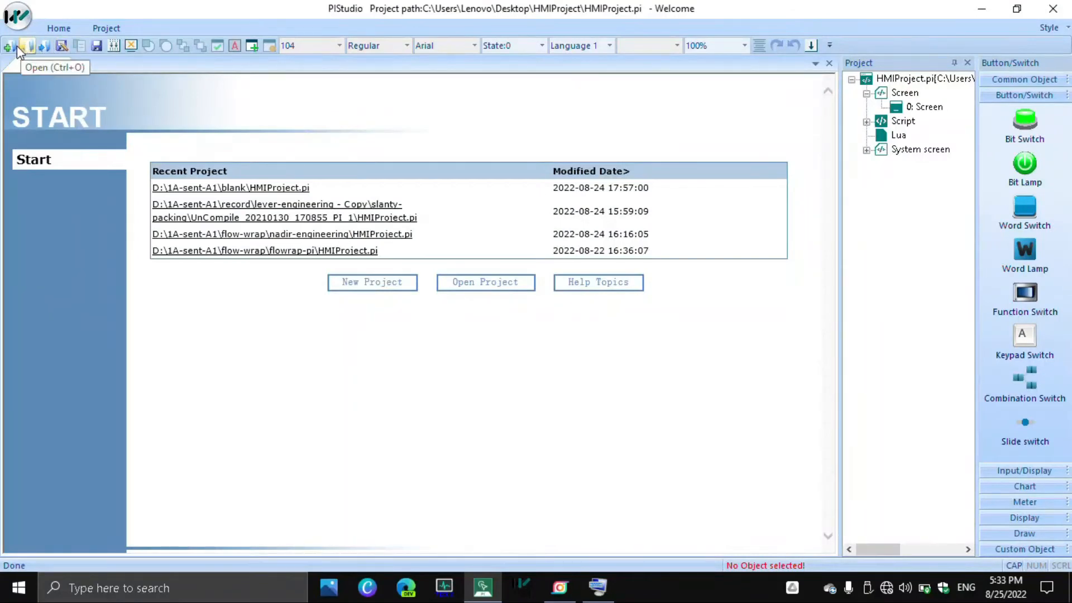
click(58, 29)
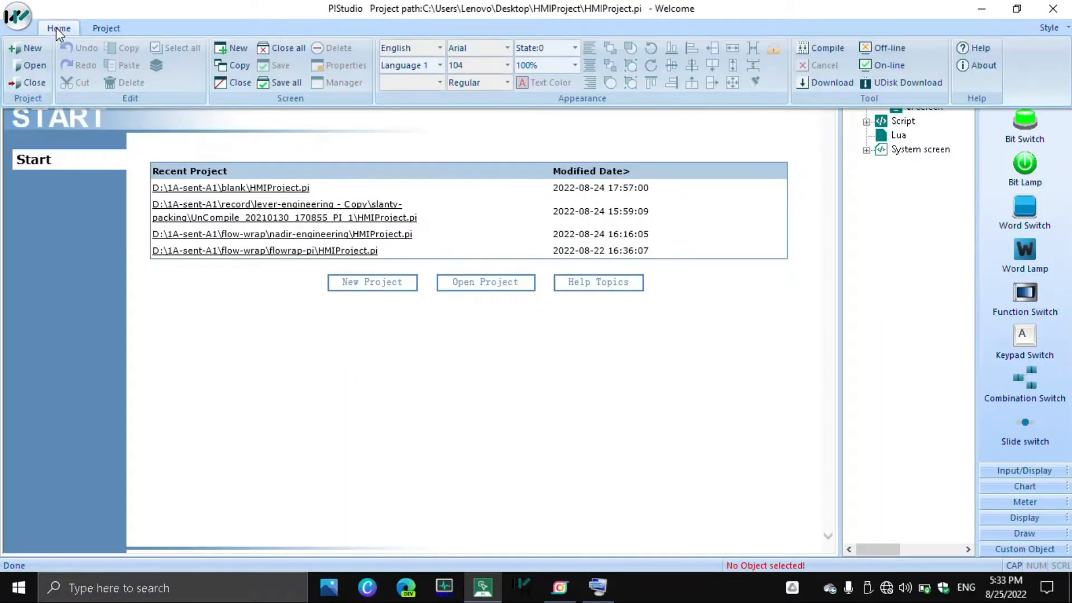
click(36, 44)
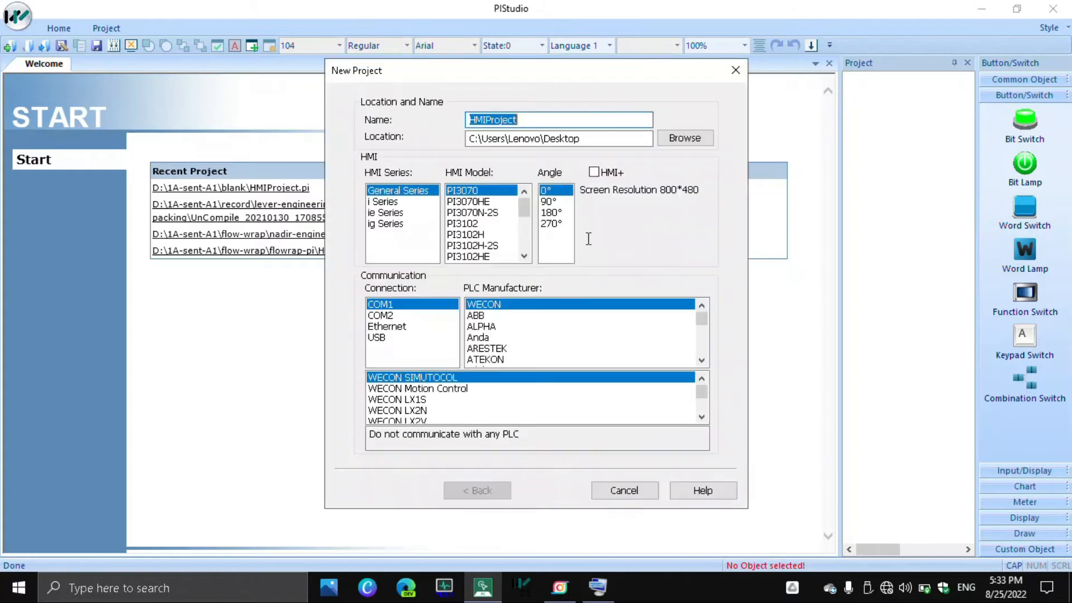
click(381, 213)
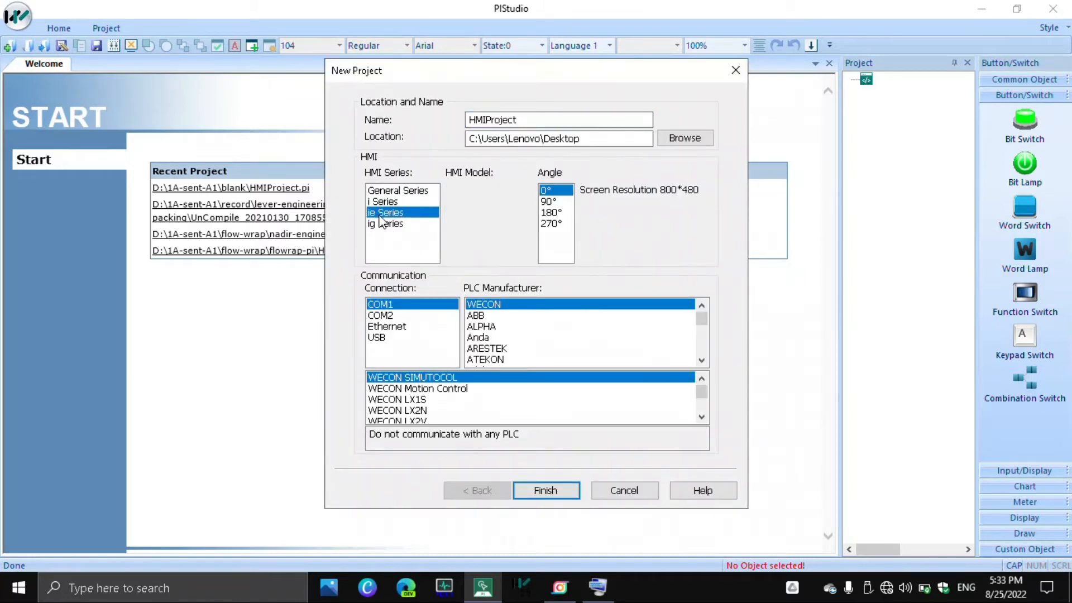
click(477, 235)
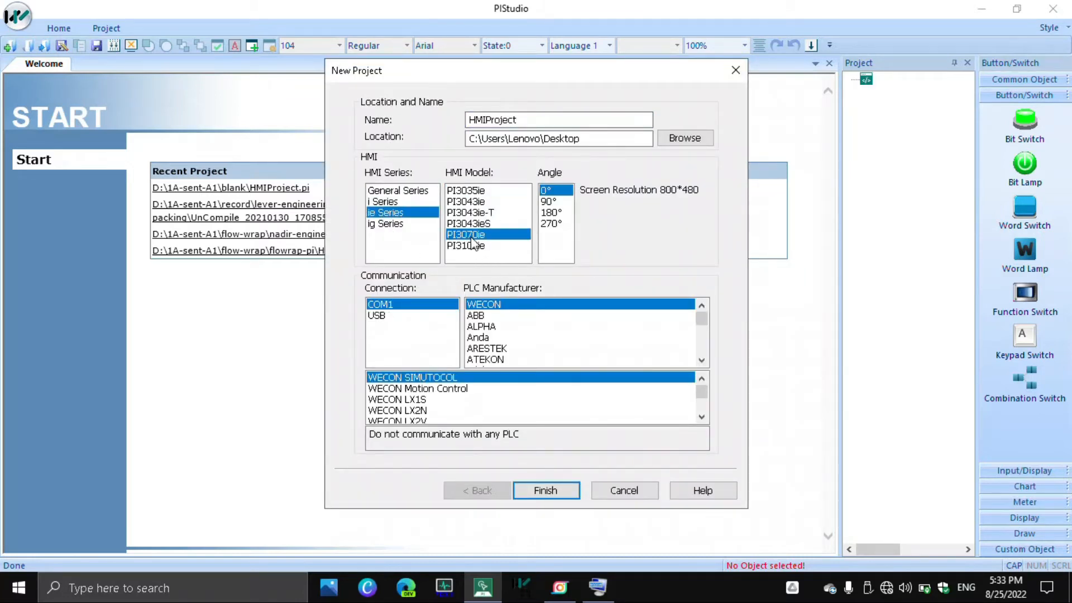
Choose WECON LX3V as the PLC protocol for the new project's COM1 connection.
scroll(413, 419, down, 2)
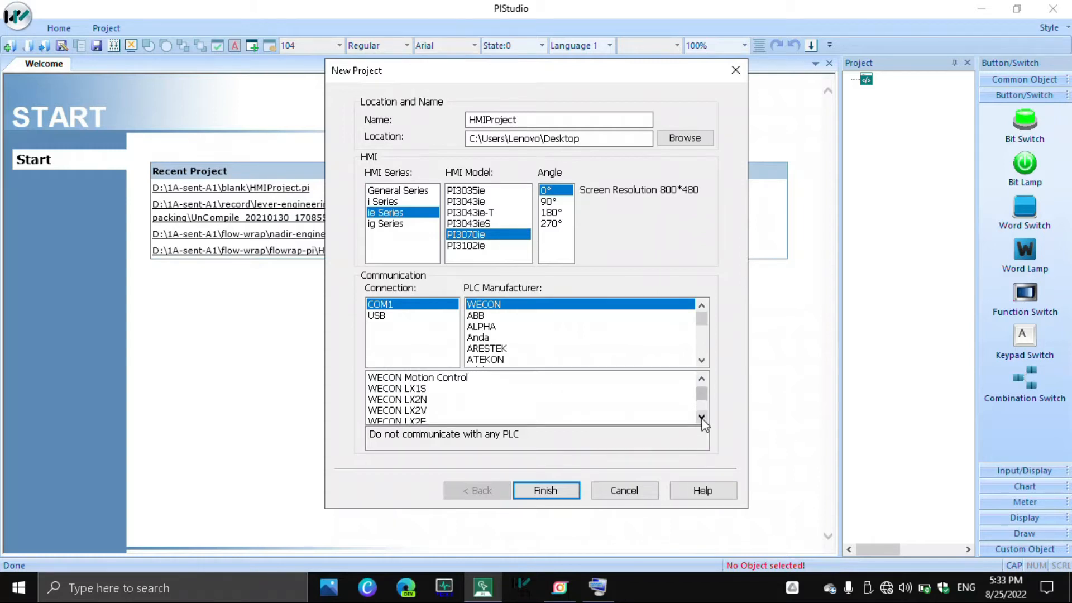
click(701, 416)
click(423, 410)
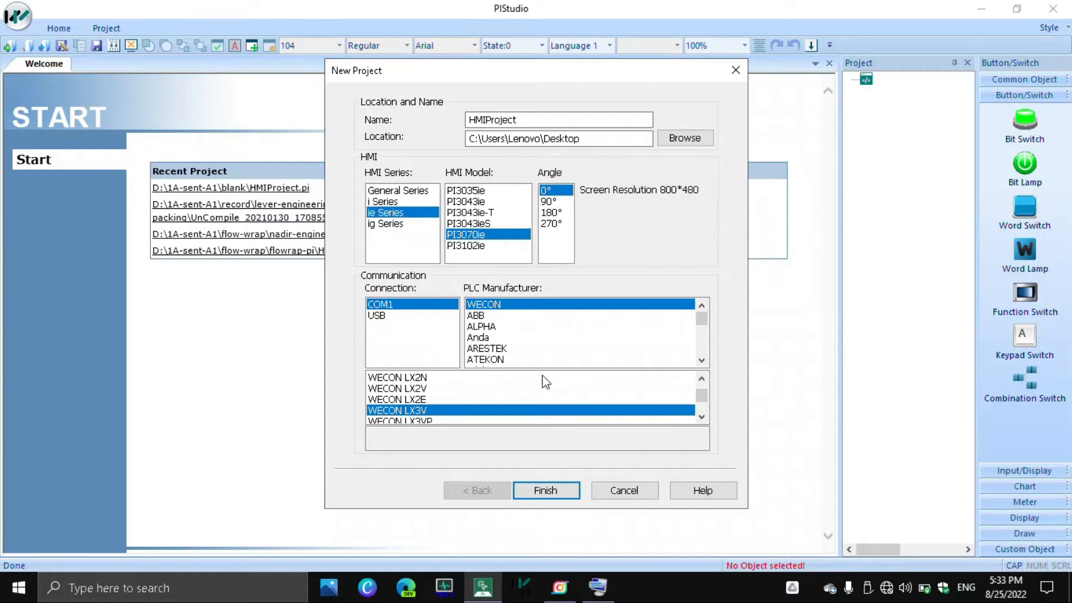
Decline overwriting the existing project, name the new one LANGUAGE_SWITCH and create it.
click(568, 491)
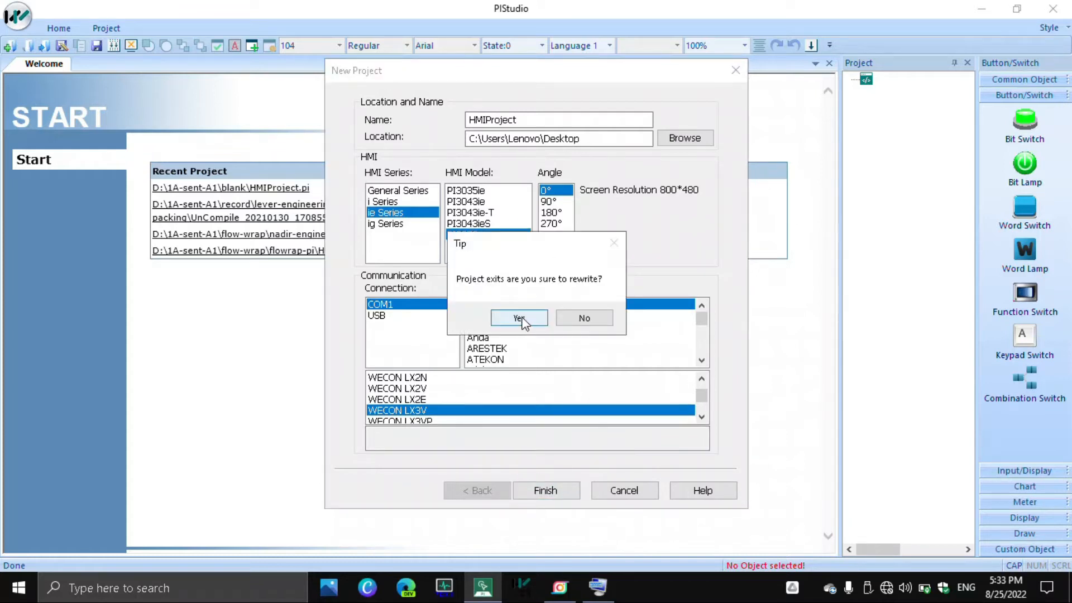
click(584, 317)
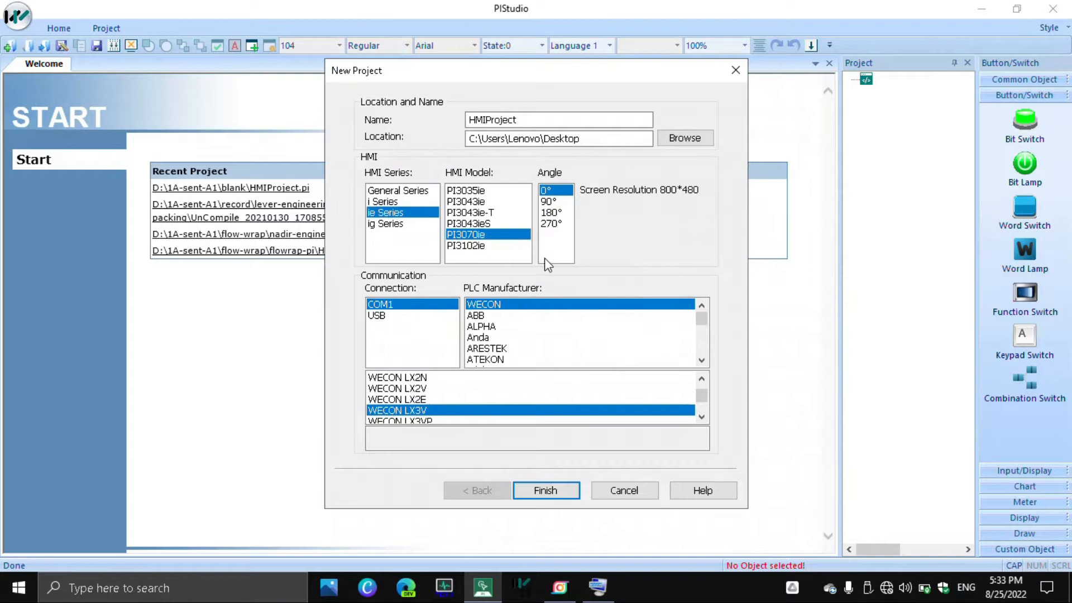
double_click(484, 117)
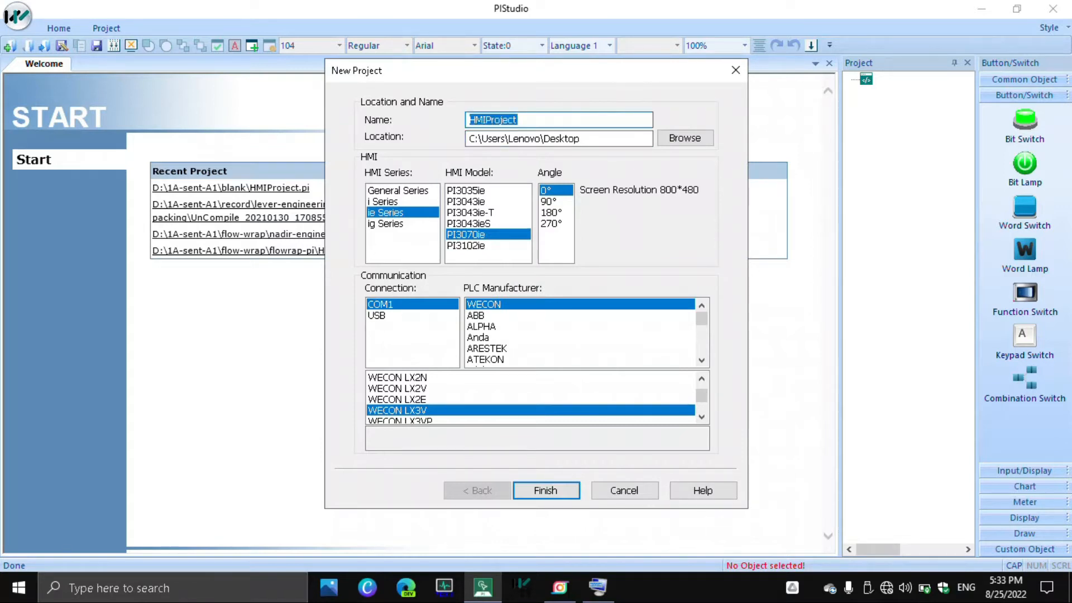
text(LANG)
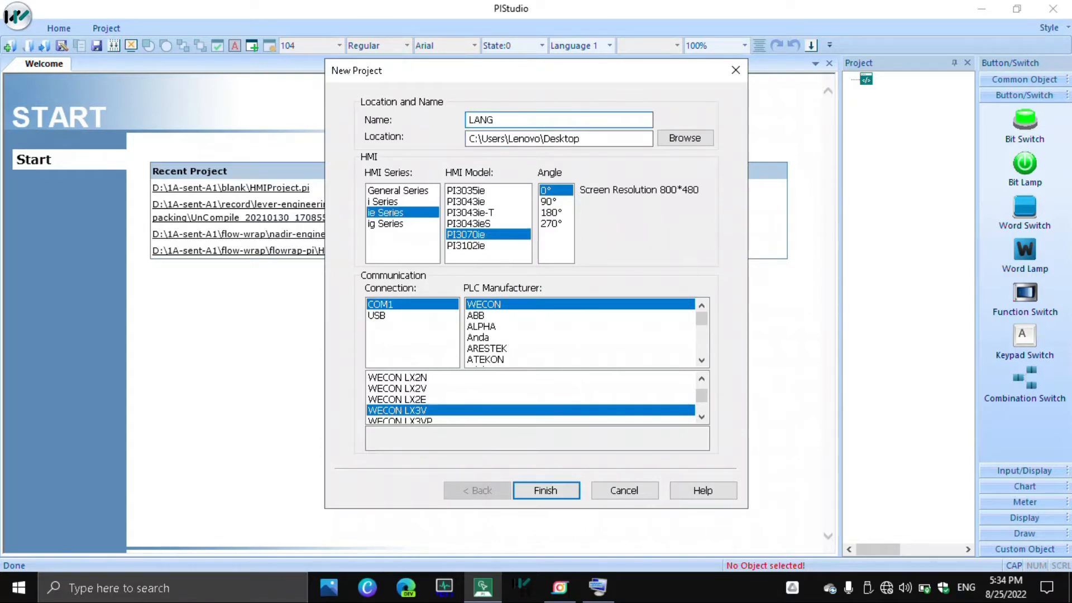
text(UAGE_SWITCH)
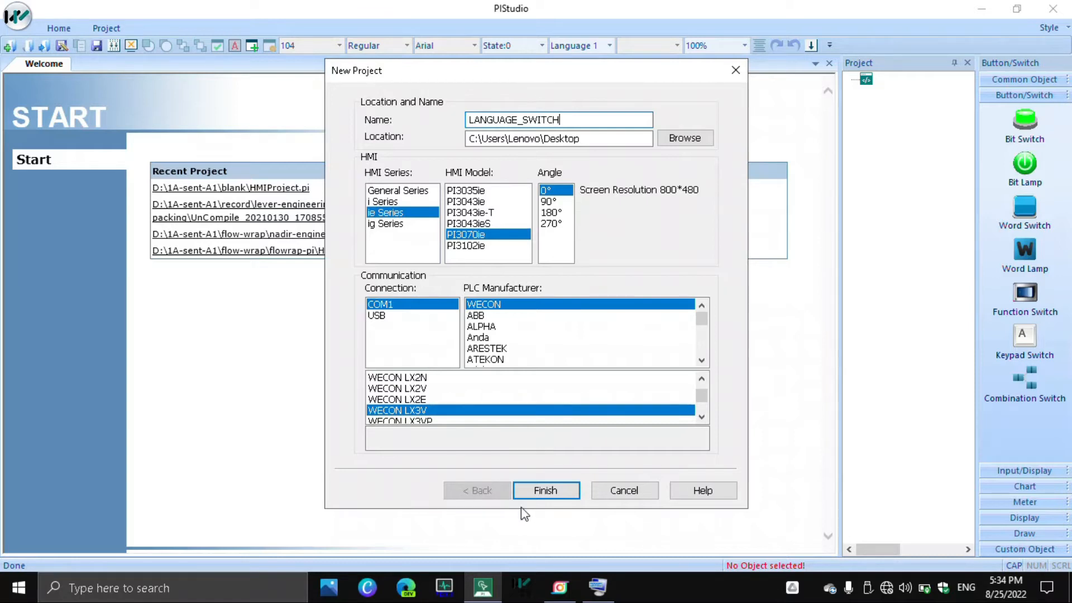
click(537, 492)
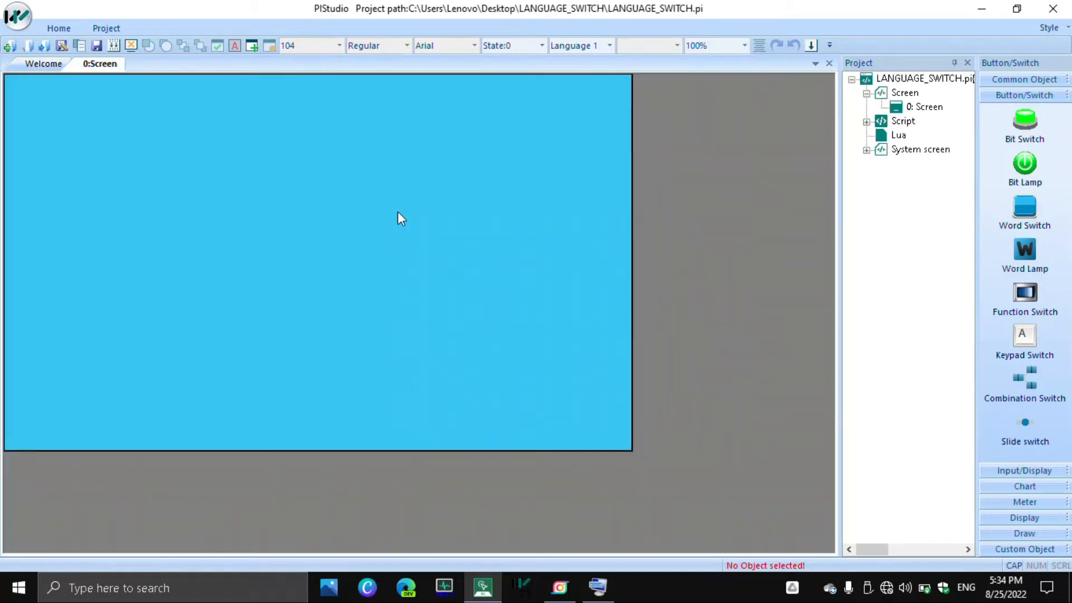
Set the background color of screen 0 to black in its screen properties.
right_click(397, 211)
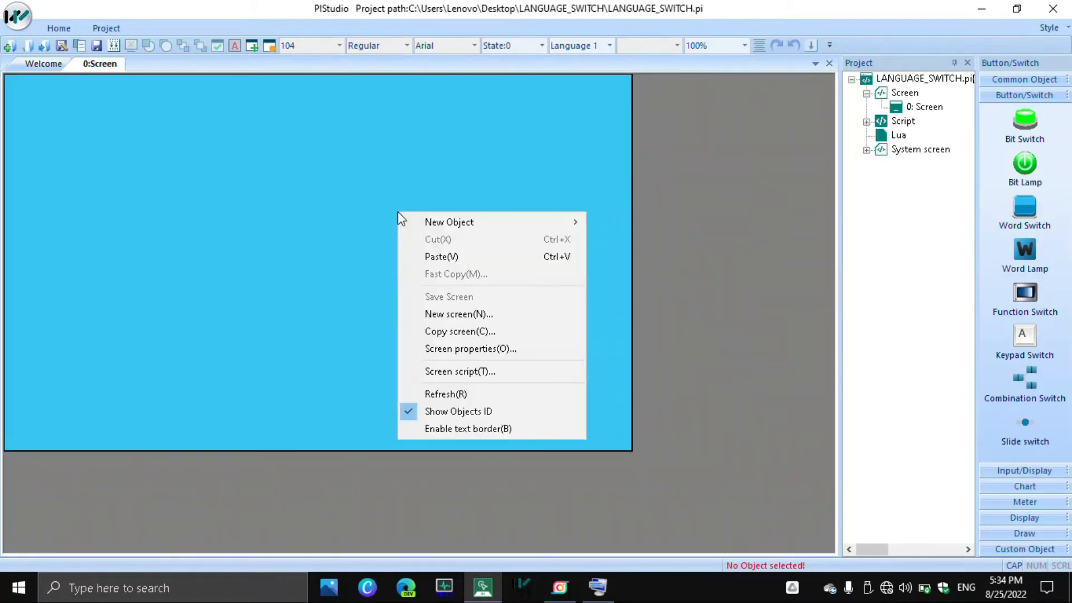
click(460, 348)
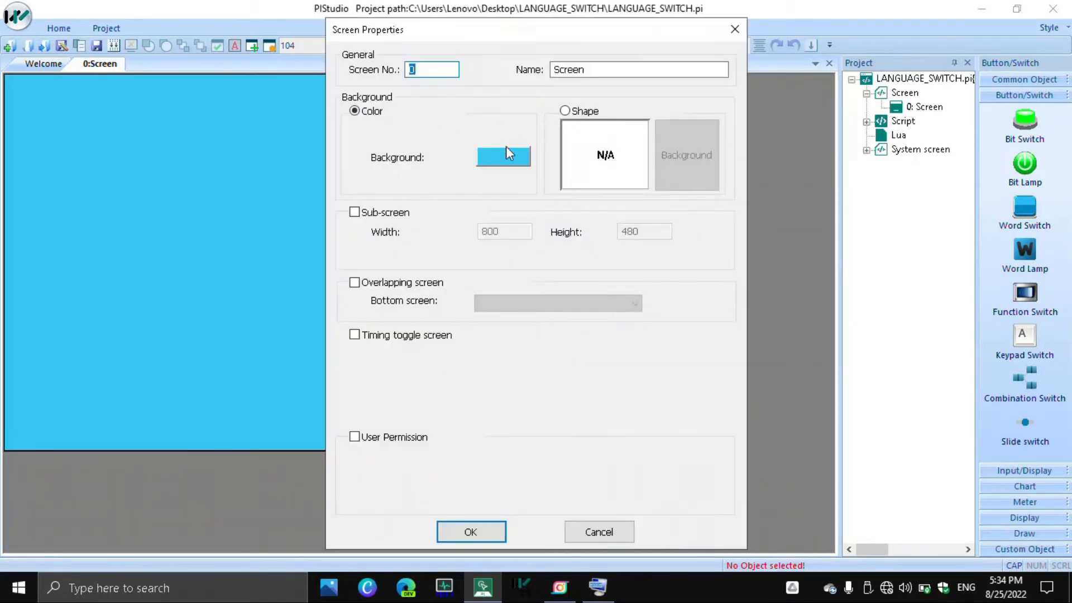
click(506, 156)
click(469, 204)
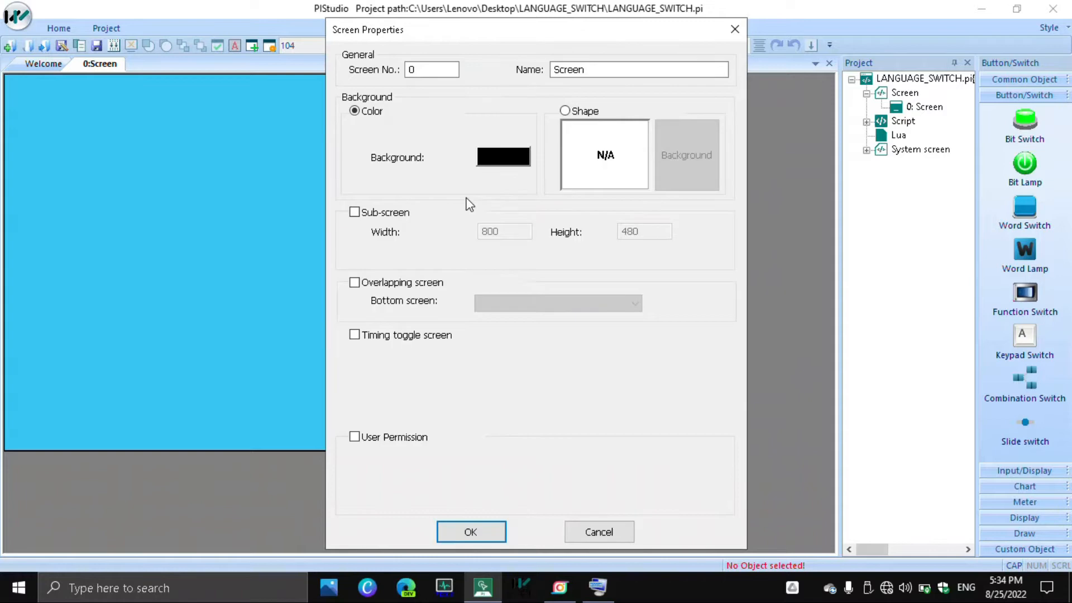
click(499, 539)
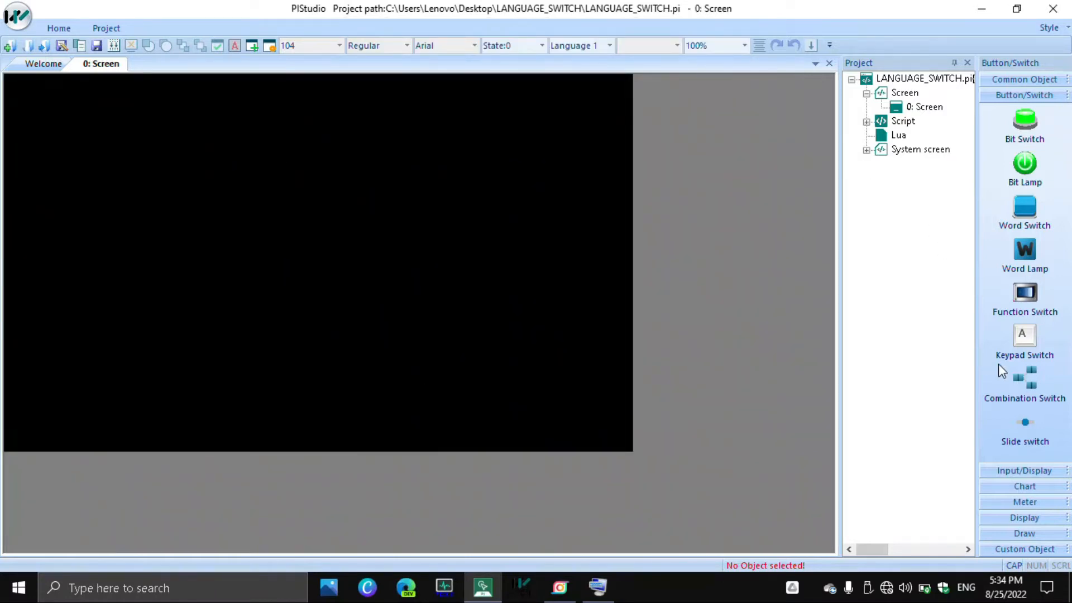
Place a text object in the upper middle of the screen at about X 314, Y 99.
click(1026, 79)
click(1025, 427)
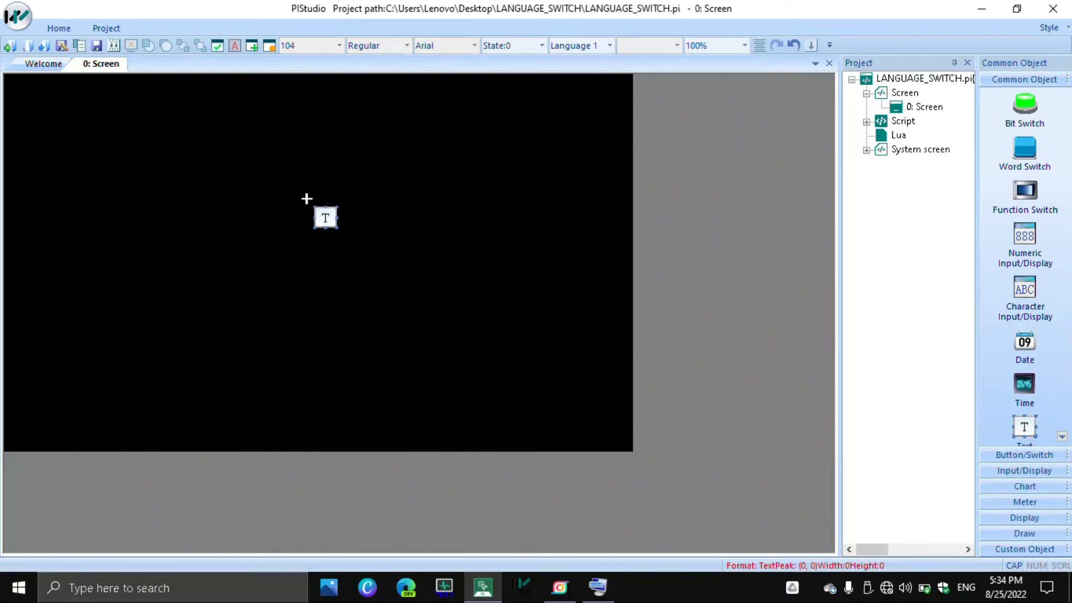
click(277, 176)
drag(303, 154, 307, 160)
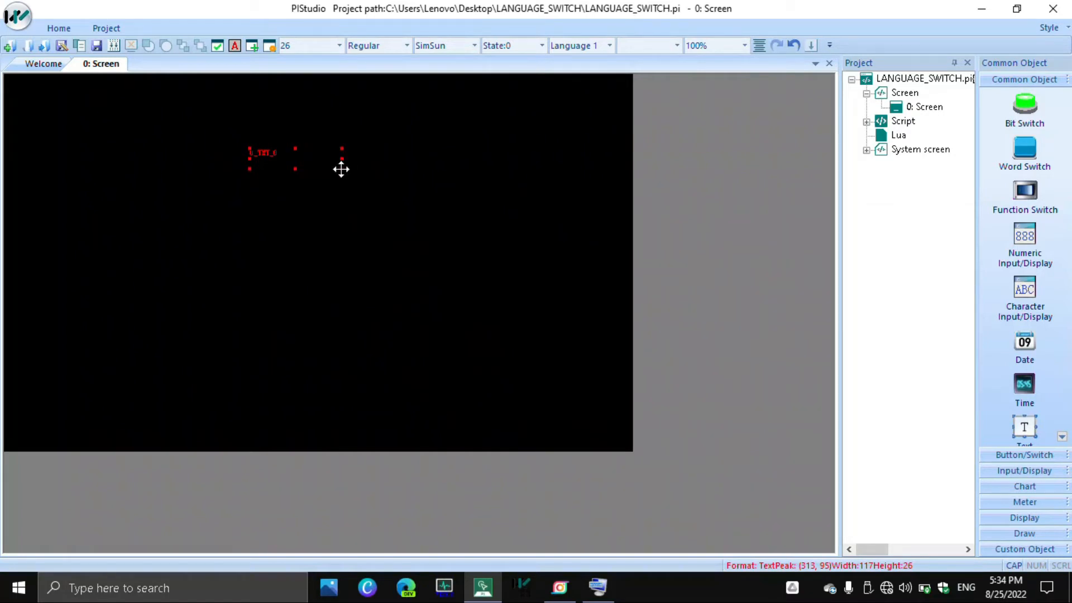
mouse_move(320, 162)
mouse_down()
mouse_move(304, 161)
mouse_move(314, 162)
mouse_up()
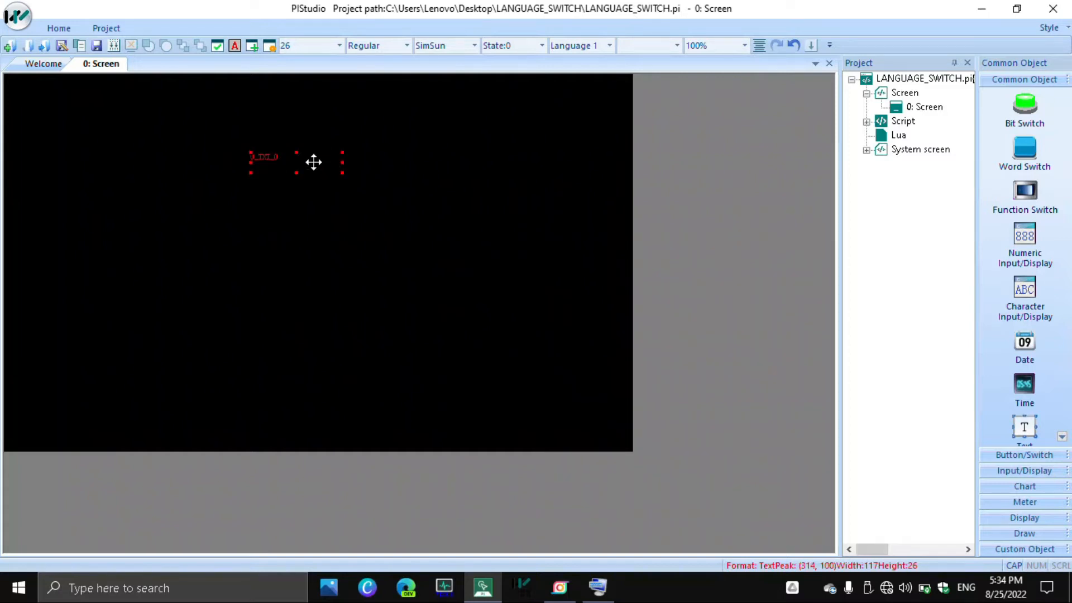
Enter LAHORE as the text object's Language 1 text and make its Language 2 text ready for entry.
double_click(314, 162)
click(709, 72)
double_click(285, 168)
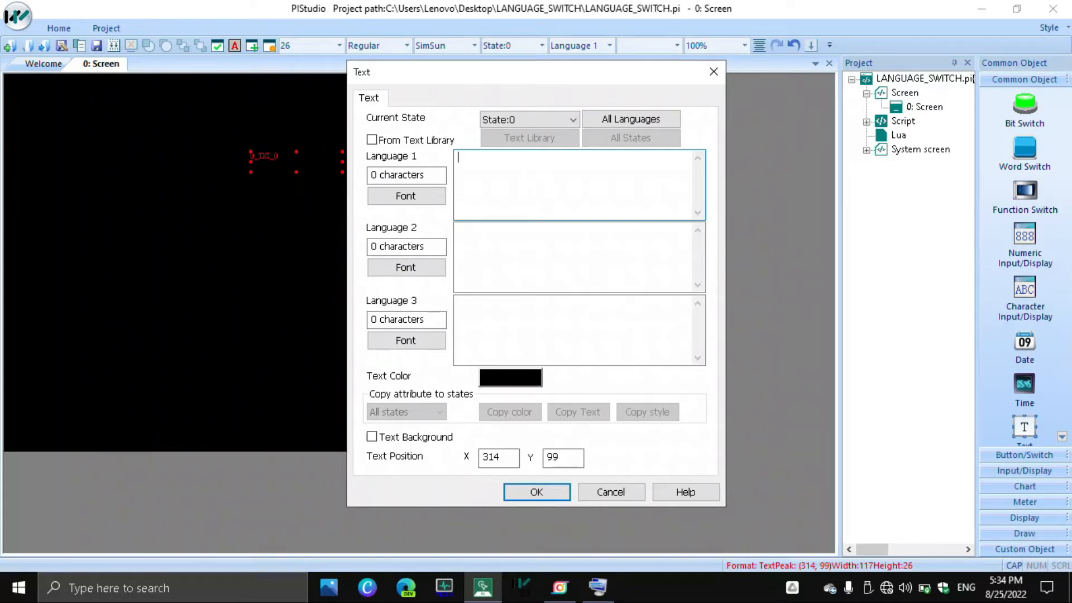
text(LAHORE)
click(555, 236)
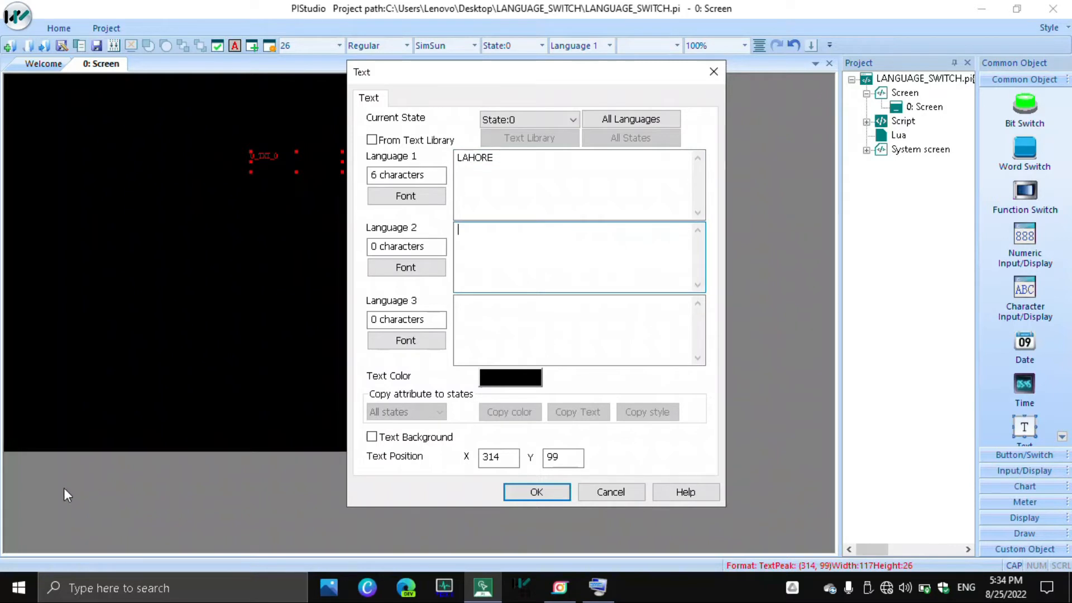
Search Windows for the language settings and open them.
click(103, 589)
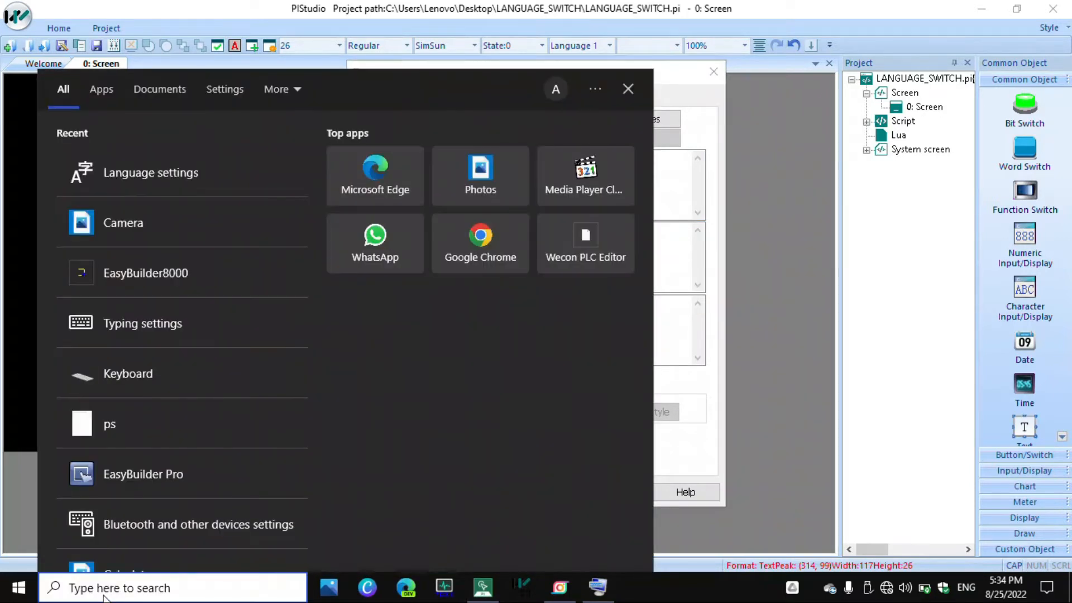
text(LEN)
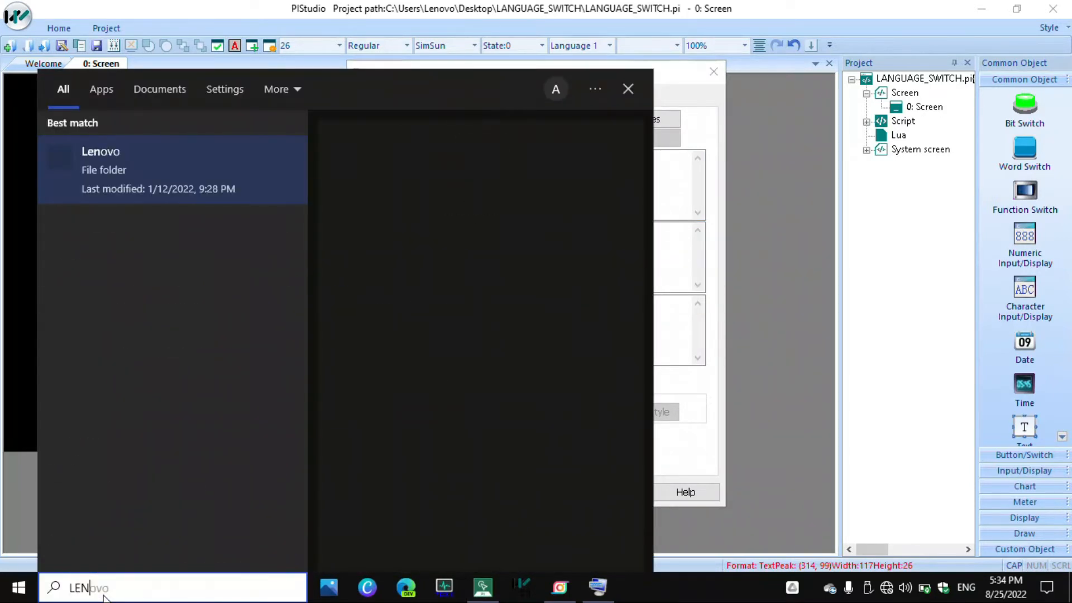
key(BackSpace)
key(BackSpace)
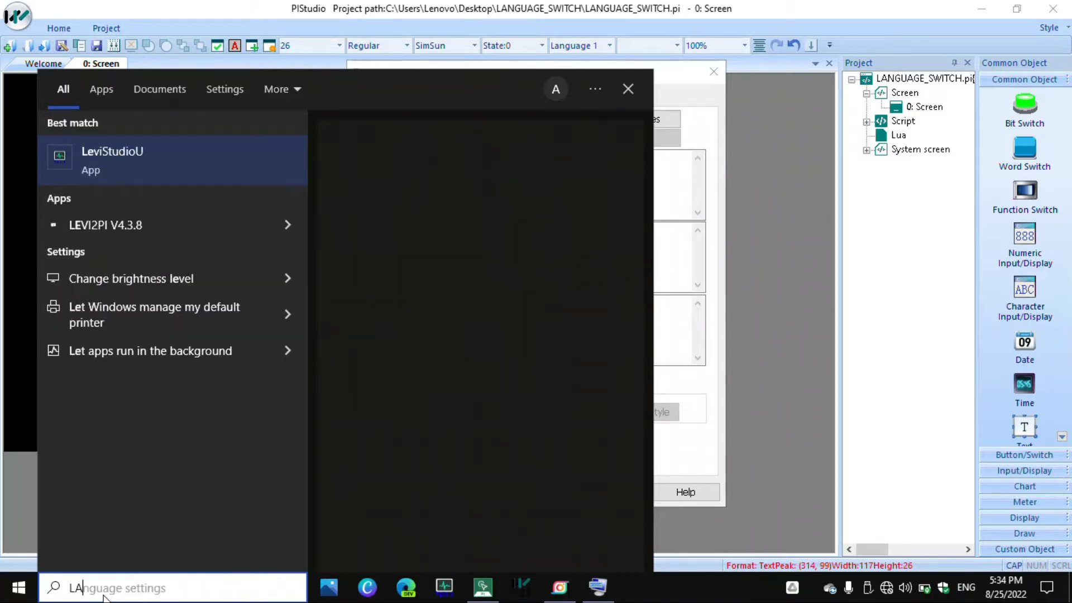
text(AN)
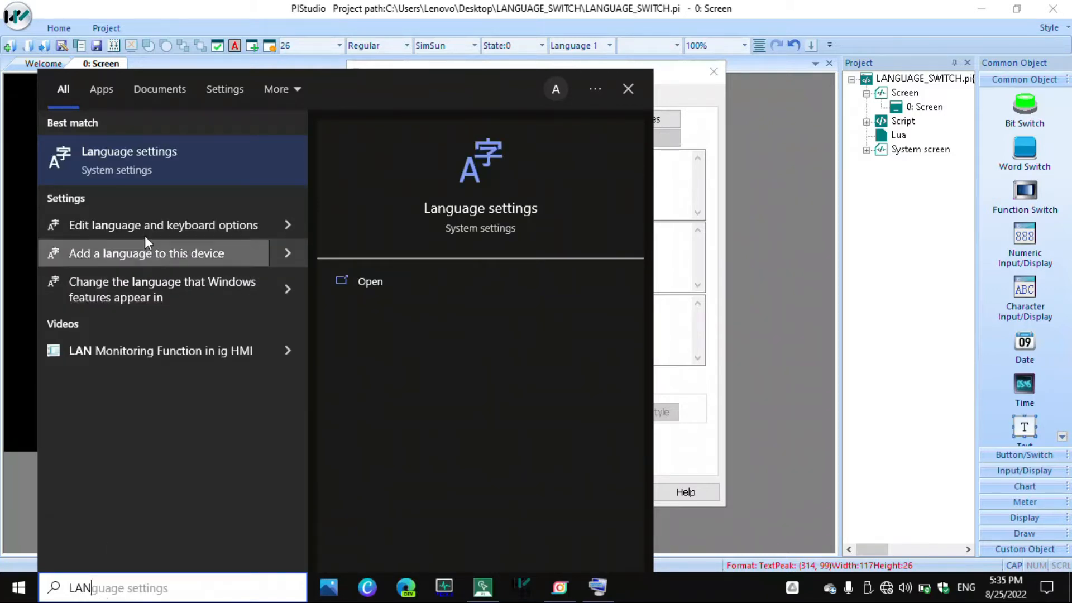
click(148, 167)
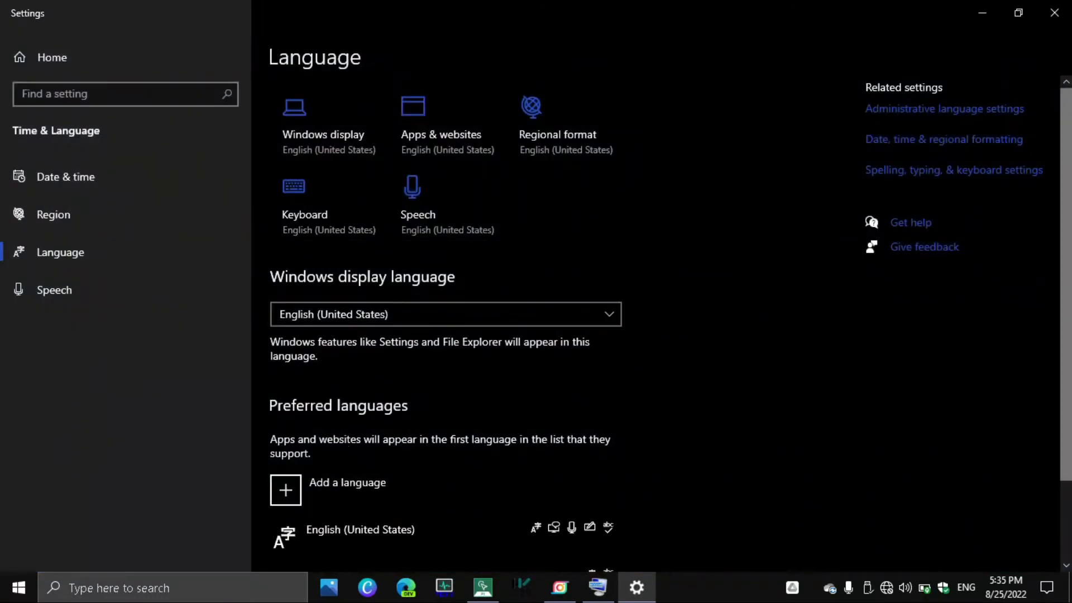
Search the installable languages for Urdu, leave without installing, and review the preferred languages list.
click(290, 497)
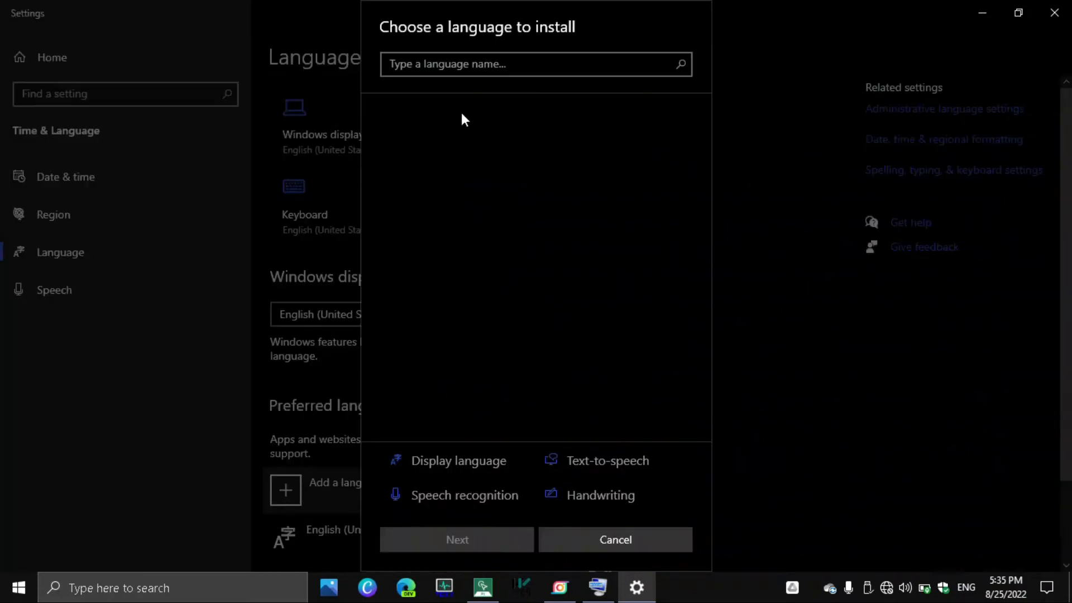
click(478, 65)
text(URDU)
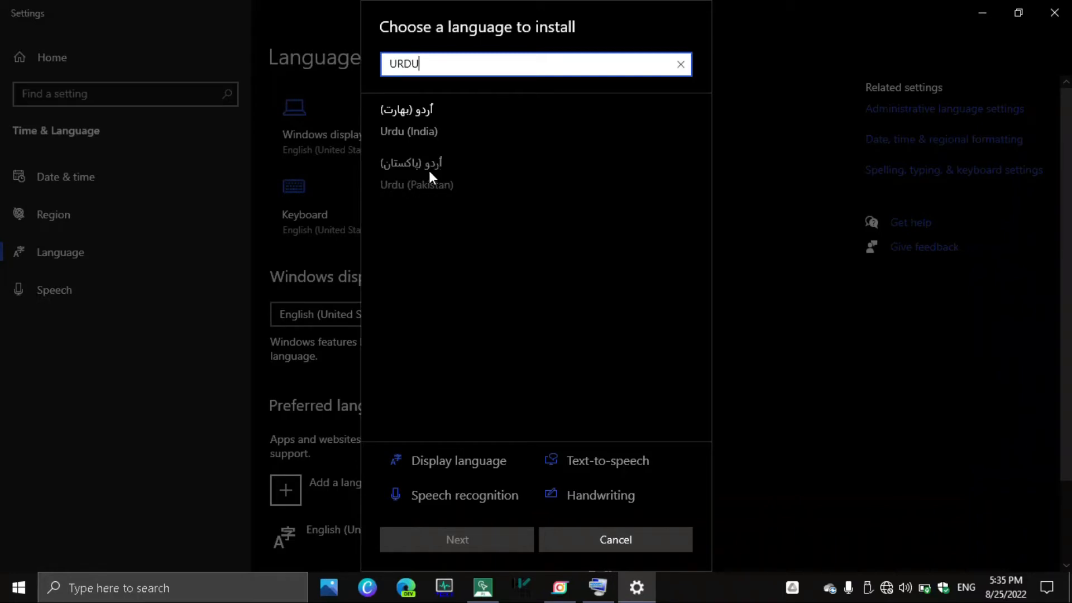
click(582, 536)
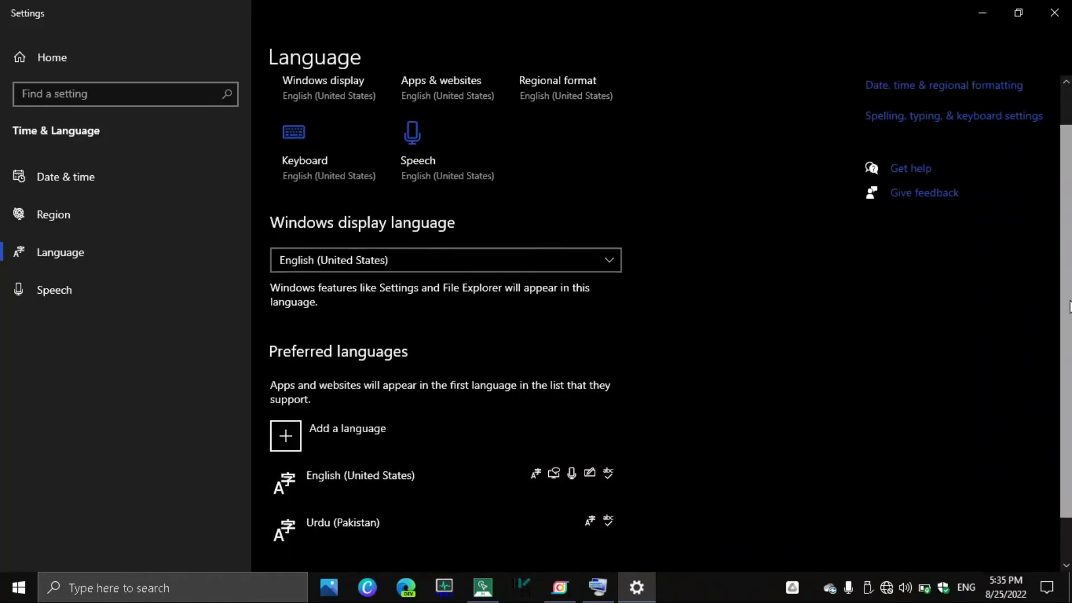
scroll(494, 518, down, 2)
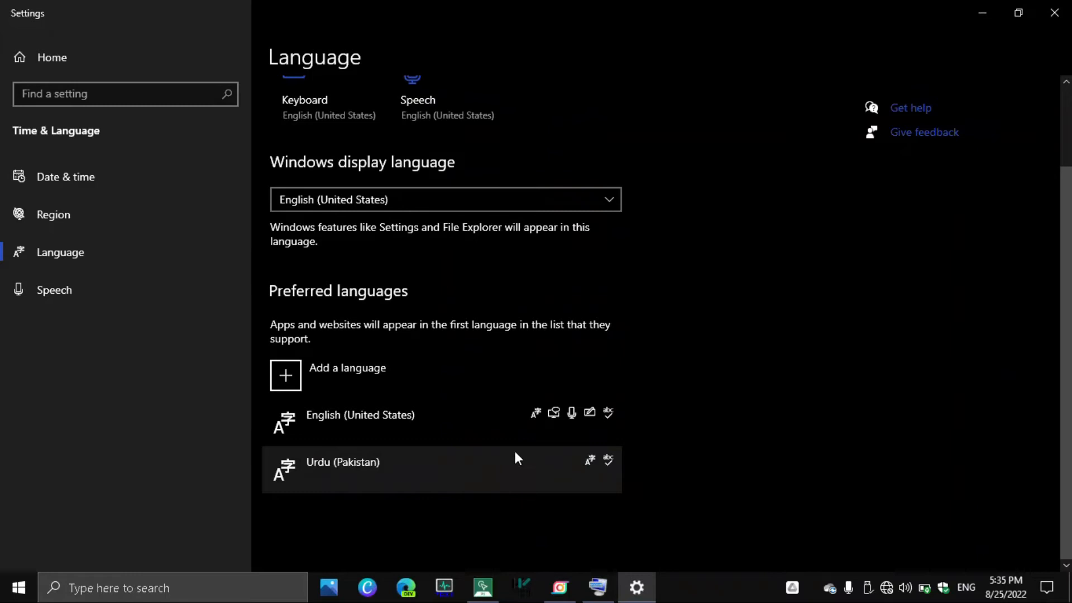
Close the language settings and switch the keyboard input language to Urdu (Pakistan) for the text object's settings.
click(970, 593)
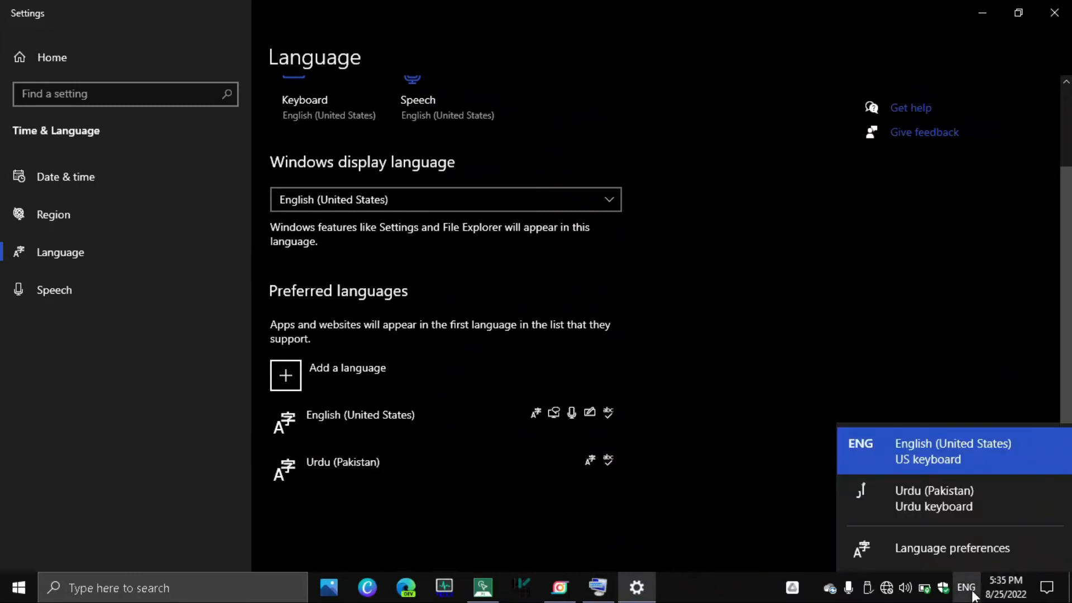
click(1055, 14)
click(1055, 14)
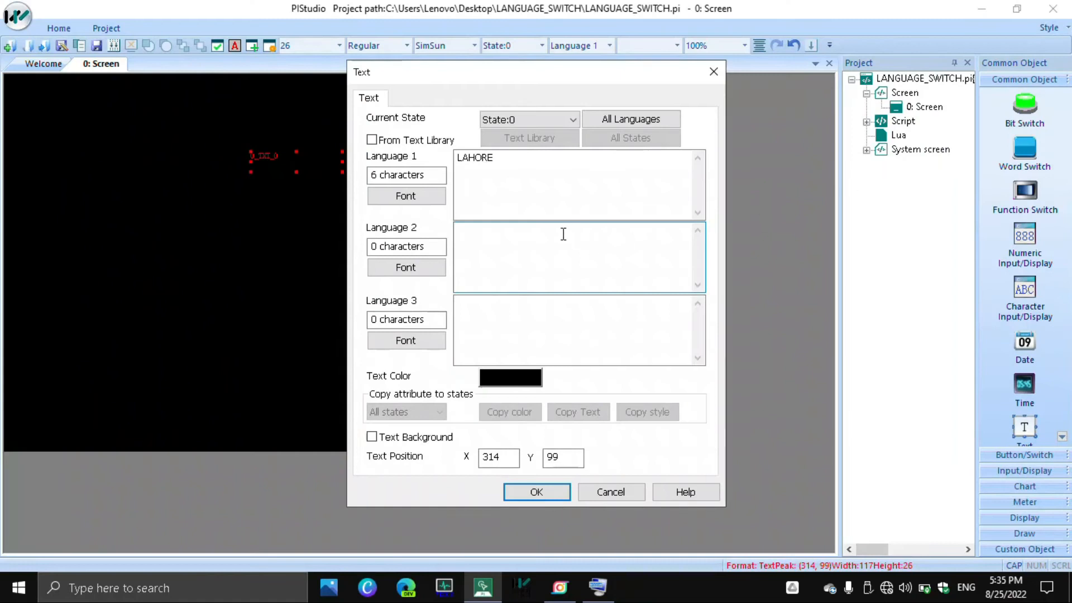
click(967, 595)
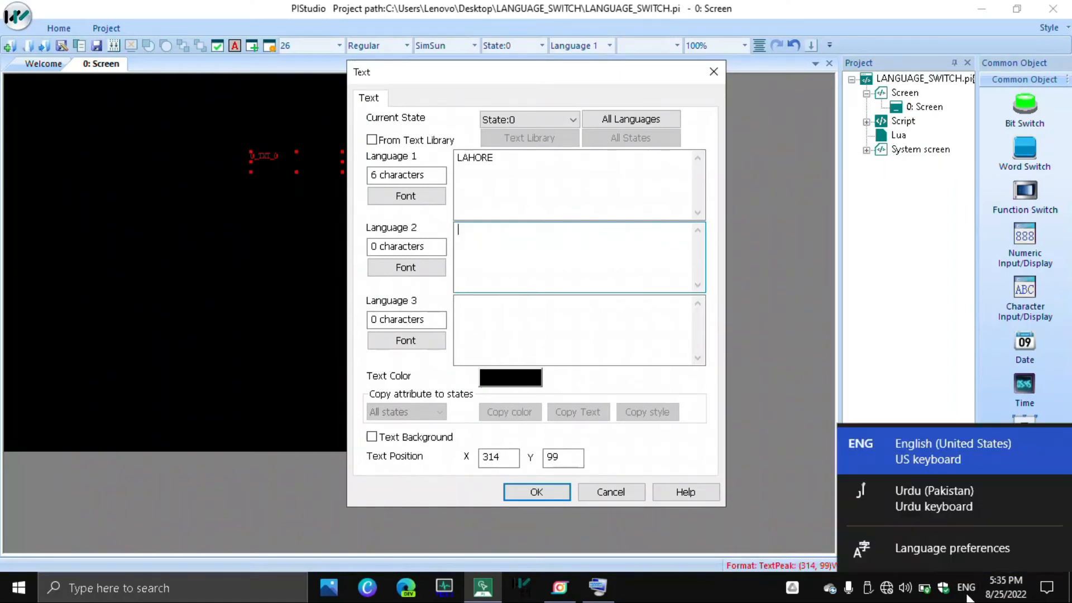
click(945, 513)
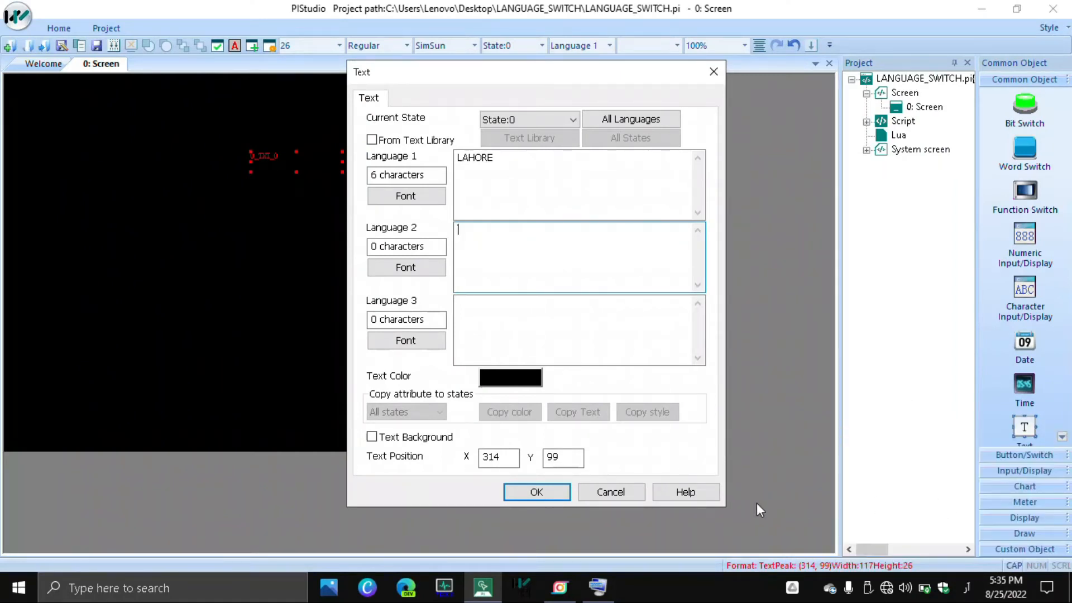
Enter لاہور as the text object's Language 2 text with the On-Screen Keyboard, and minimize the keyboard when done.
click(596, 586)
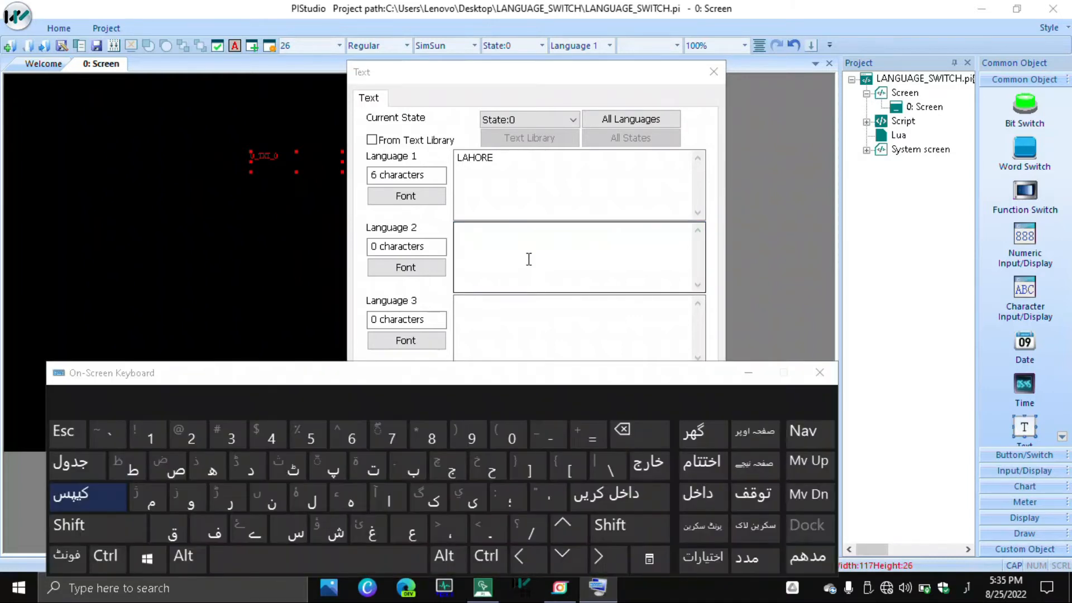
click(529, 259)
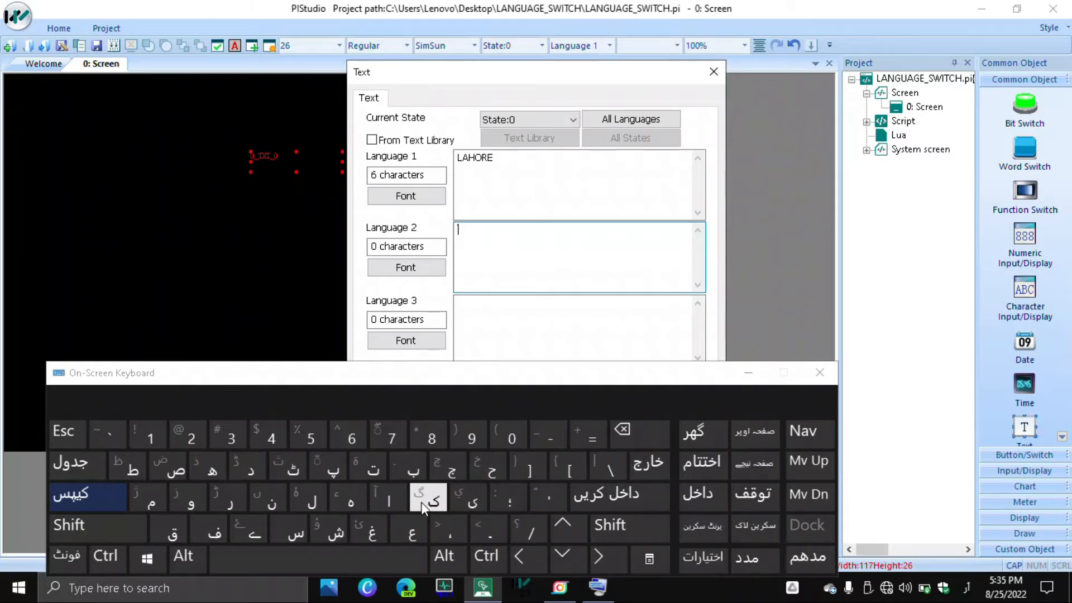
click(310, 501)
click(389, 498)
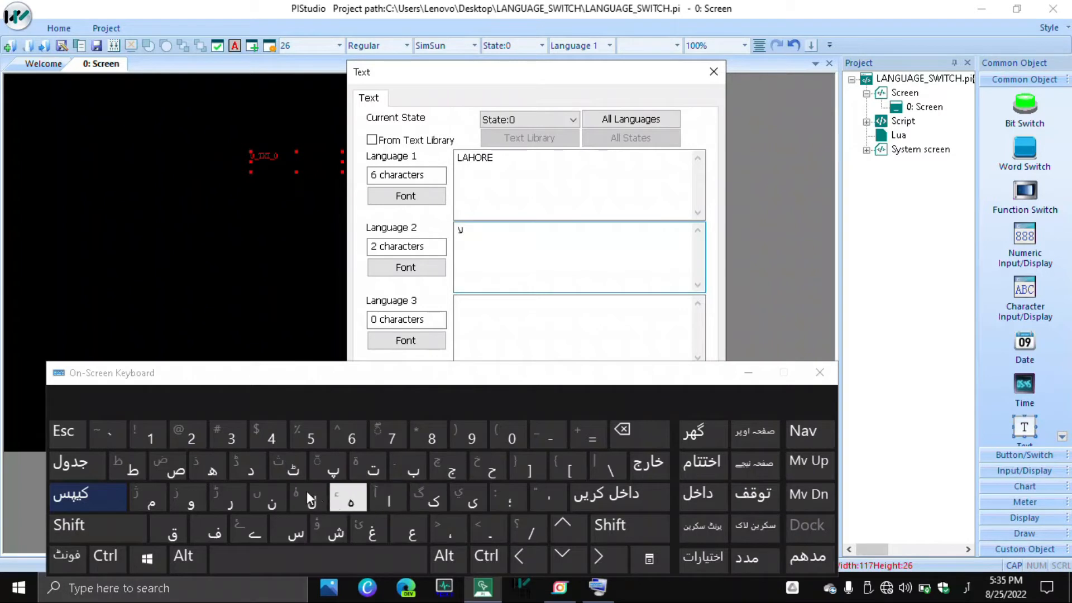
click(351, 500)
click(190, 499)
click(229, 499)
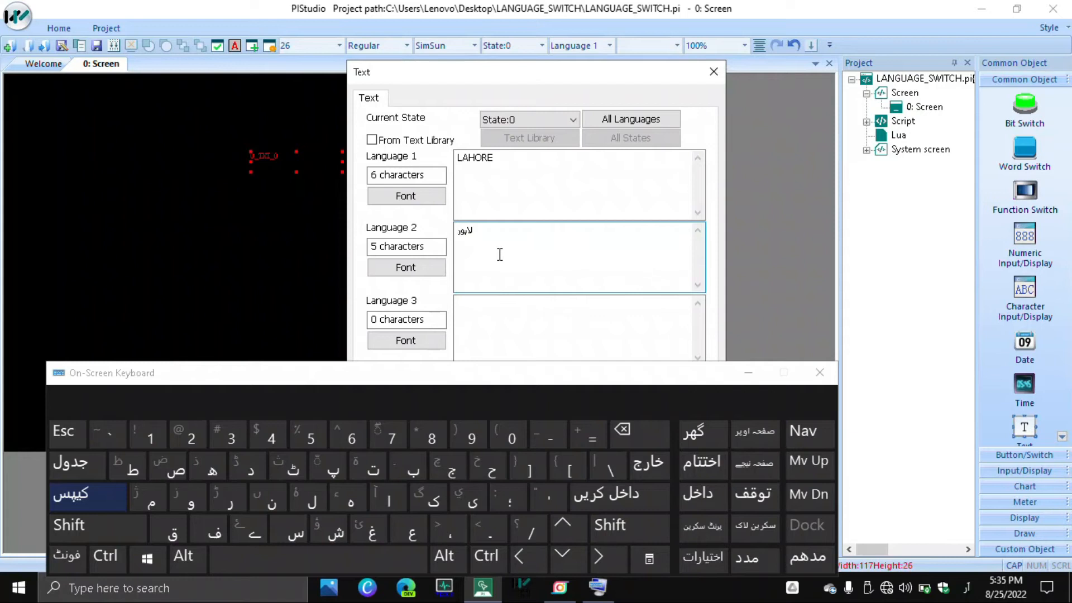
click(751, 373)
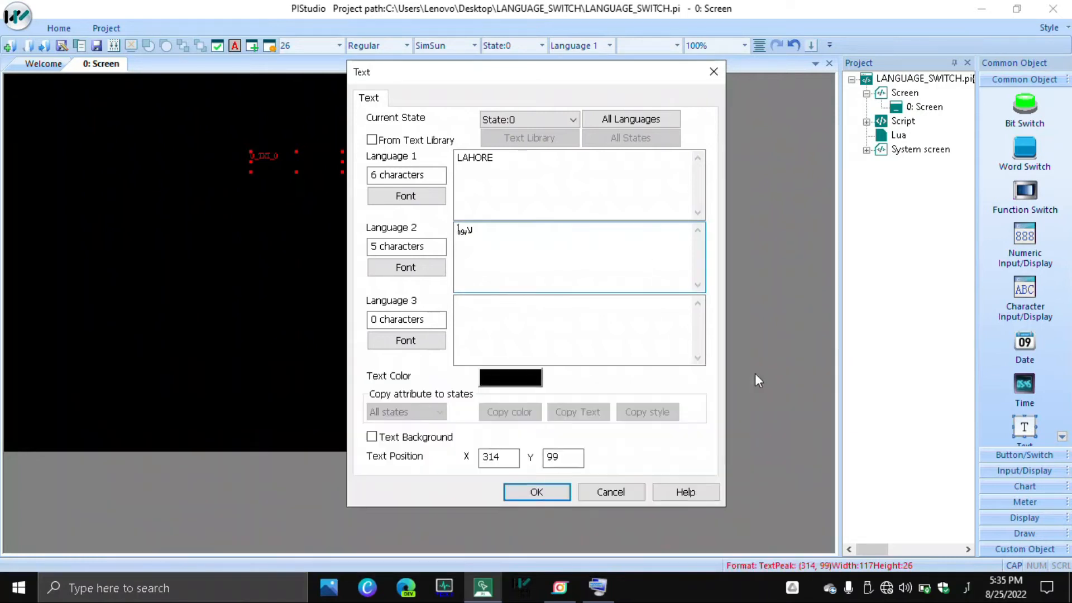
Set the text object's text color to white and apply its settings.
click(504, 379)
click(606, 291)
click(521, 399)
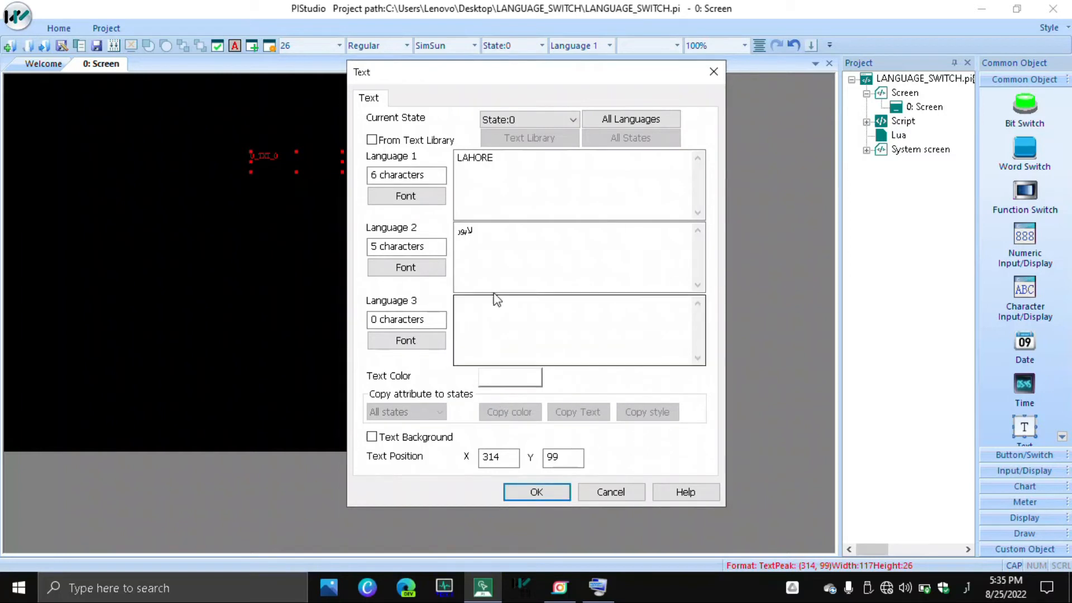
click(515, 119)
click(509, 134)
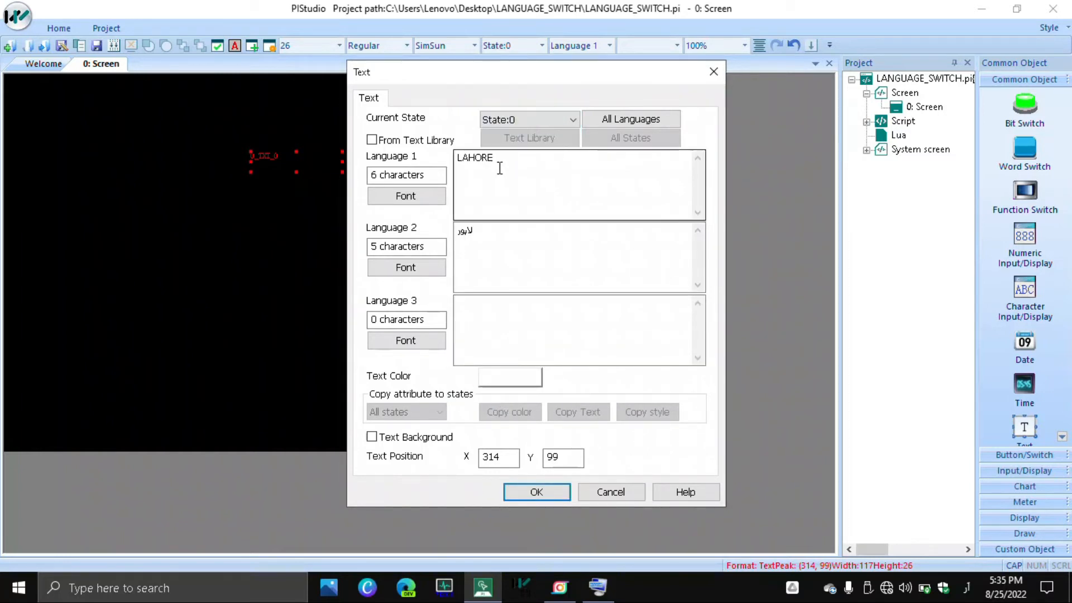
click(529, 493)
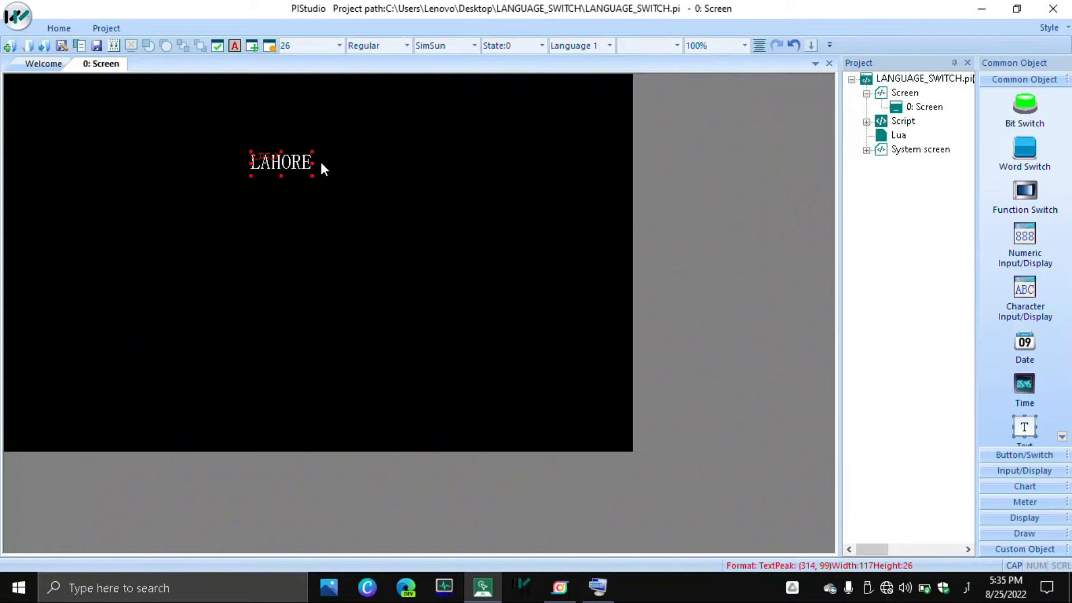
Set the LAHORE text's font size to 101 and move it up and left to about X 247, Y 61.
click(323, 48)
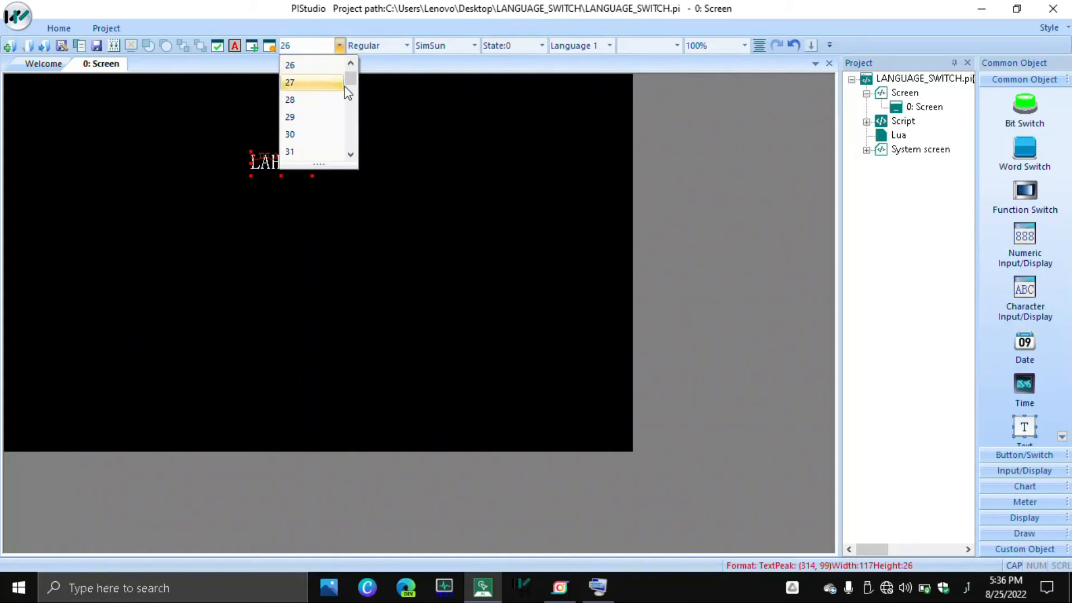
scroll(350, 139, down, 5)
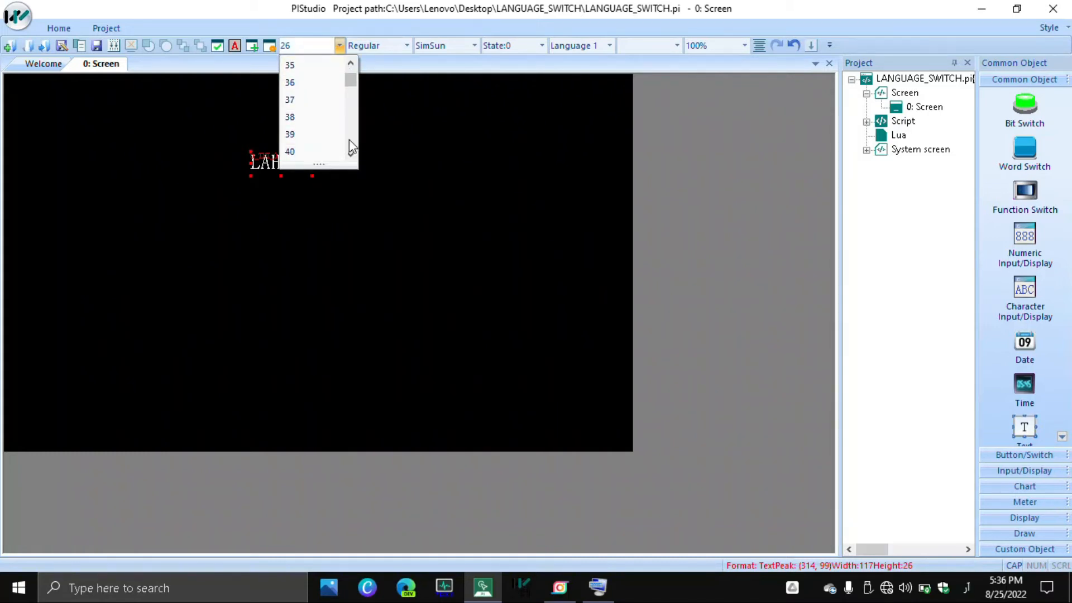
scroll(349, 138, down, 8)
scroll(349, 139, down, 8)
scroll(349, 139, down, 3)
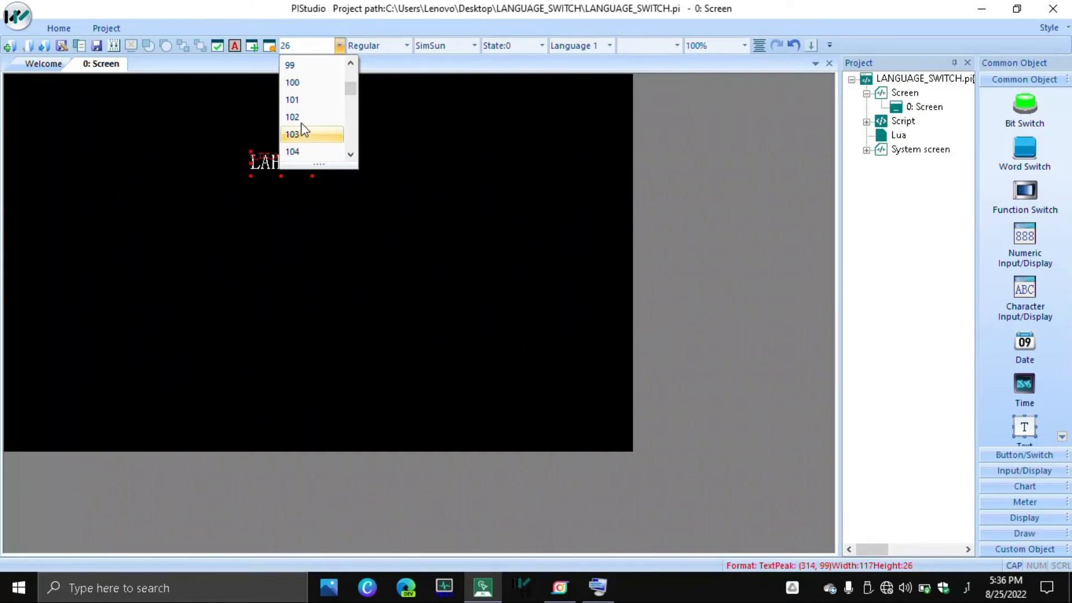
click(293, 100)
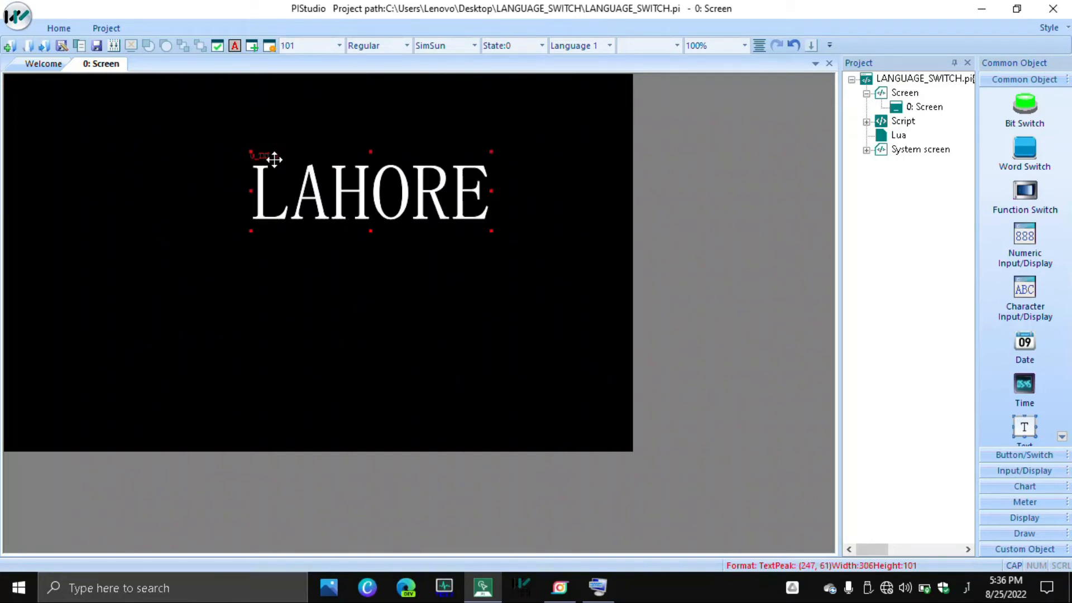
drag(275, 160, 222, 130)
Change the LAHORE text's font to Arial and reposition it to about X 194, Y 54.
click(473, 46)
drag(589, 124, 592, 70)
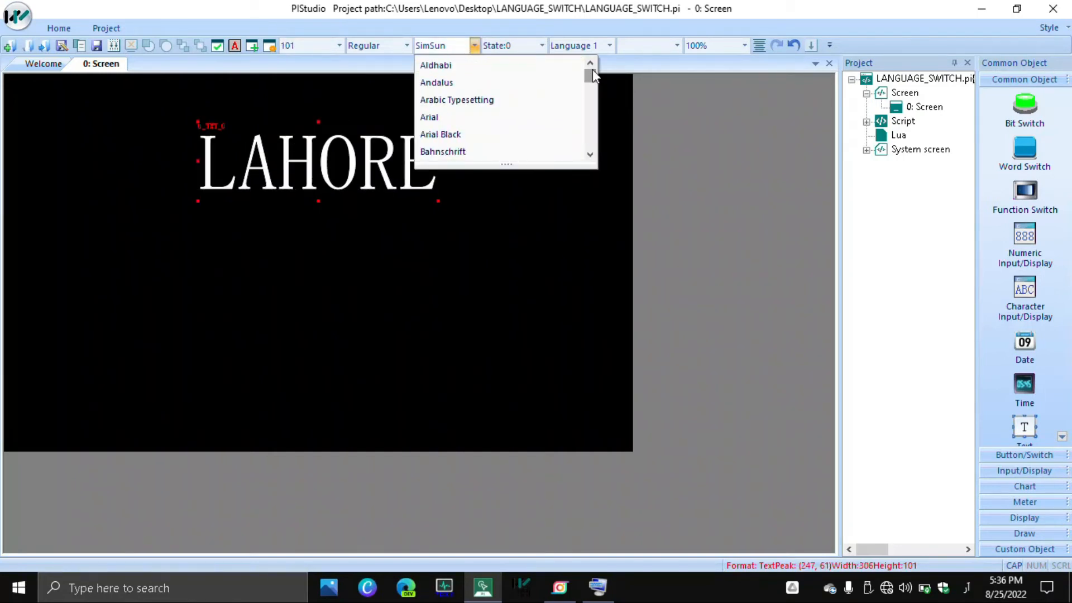
click(463, 118)
drag(404, 163, 371, 161)
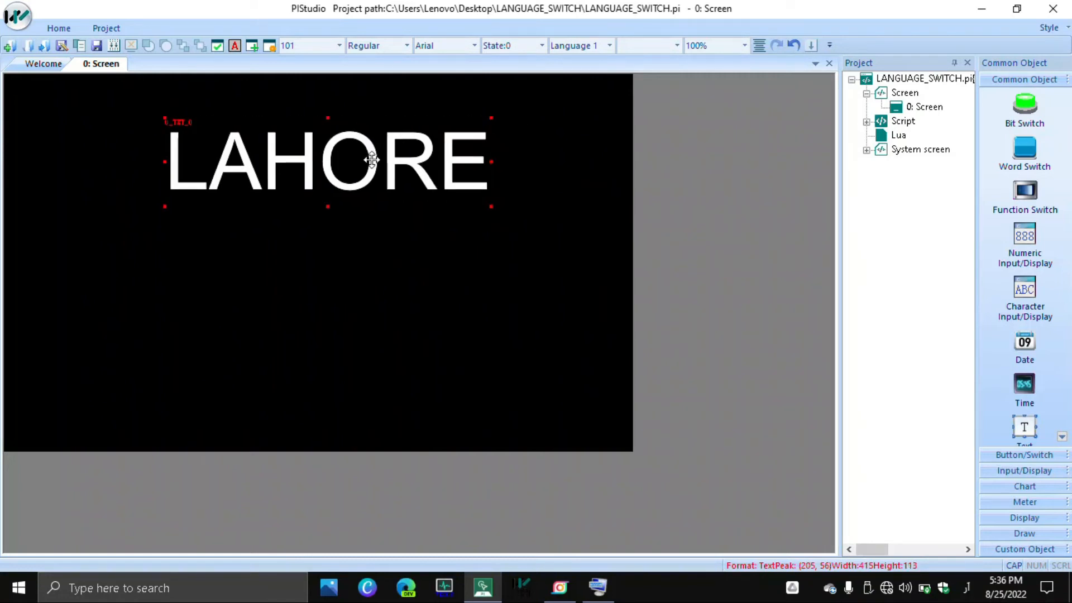
drag(371, 160, 363, 158)
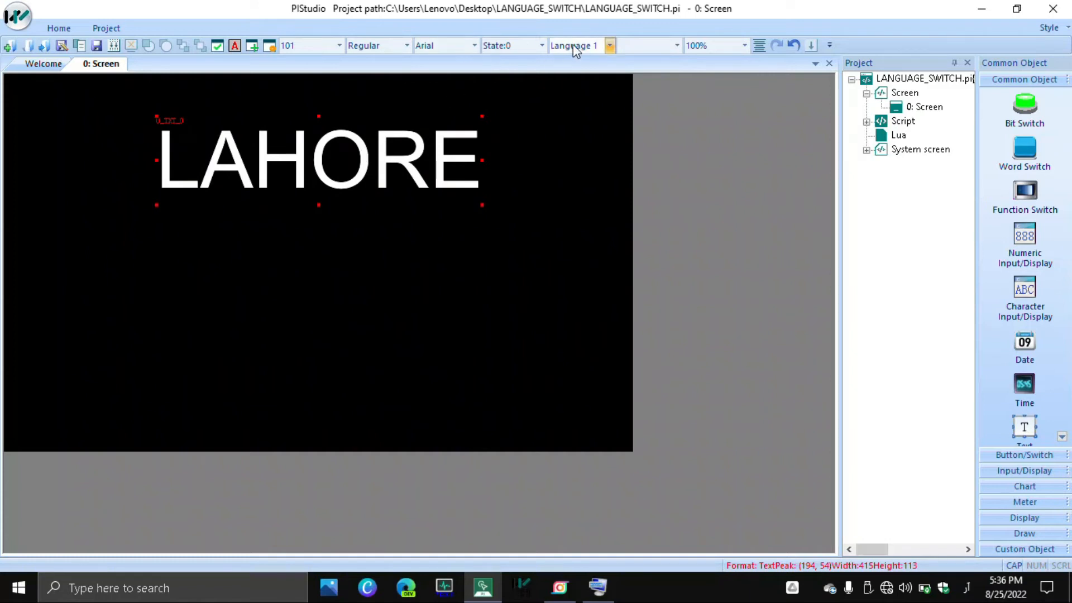
Switch the screen display to Language 2 and set the text object's font size to 102.
click(610, 46)
click(576, 84)
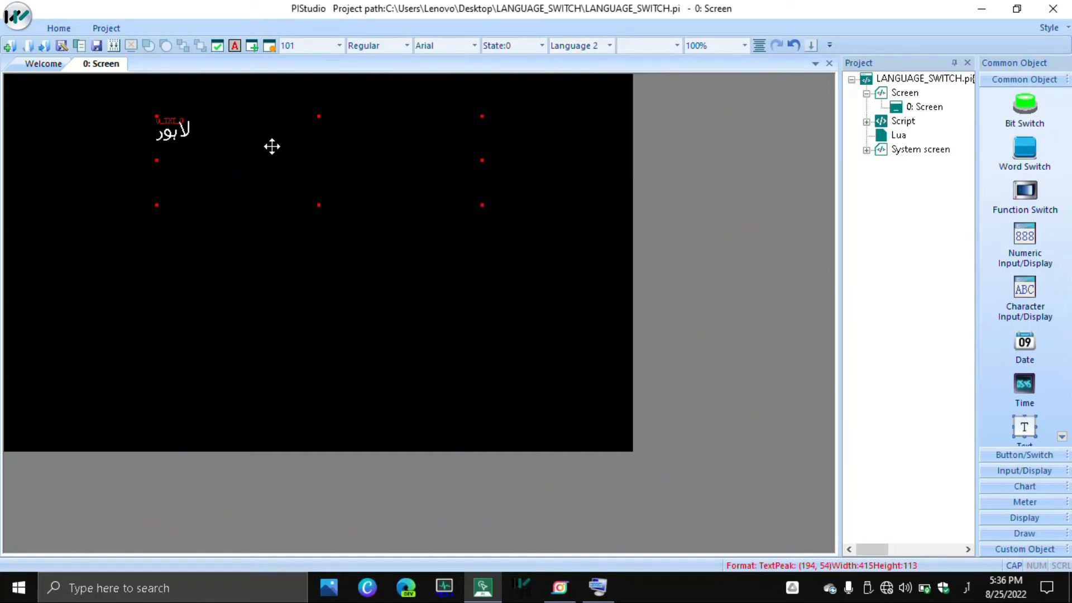
click(339, 45)
click(321, 77)
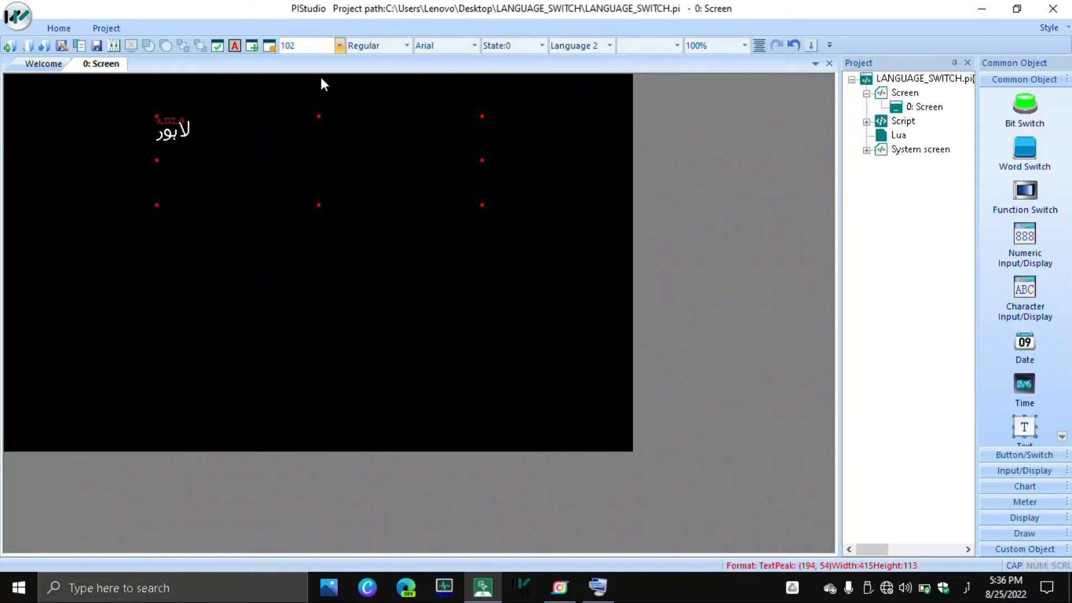
click(759, 45)
Return the display to Language 1 and move the LAHORE text slightly down to about X 189, Y 68.
click(590, 47)
click(652, 63)
click(623, 67)
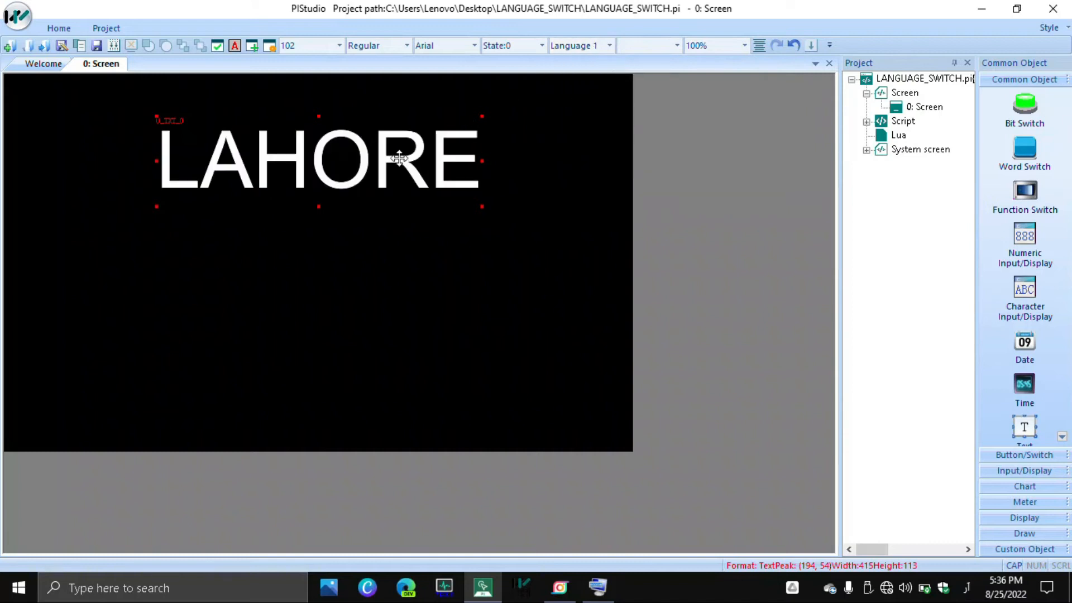
drag(383, 163, 379, 174)
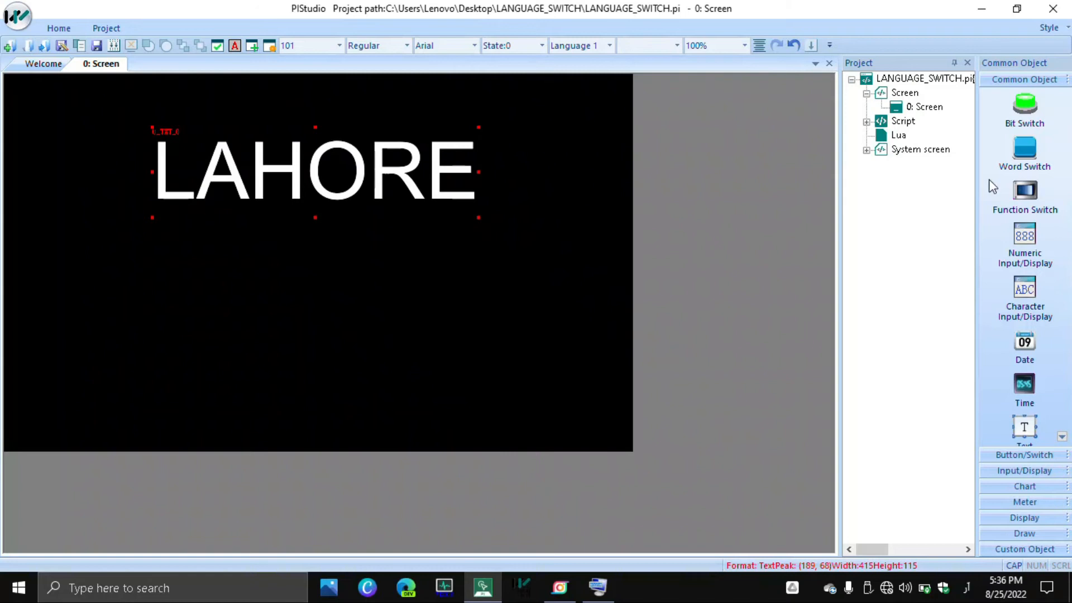
Place a bit switch about 454 wide and 119 high below the LAHORE text, at about X 189, Y 265.
click(1028, 108)
drag(156, 283, 512, 376)
drag(423, 332, 421, 333)
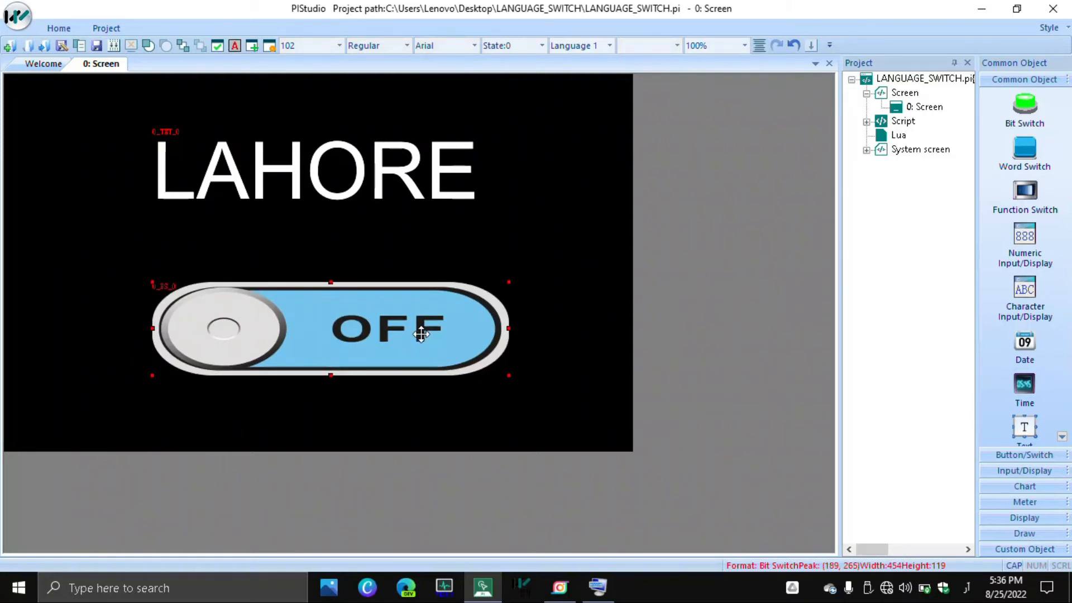
Open the shape library for the bit switch's graphic and choose the Rectangle category of the System Gallery.
double_click(421, 333)
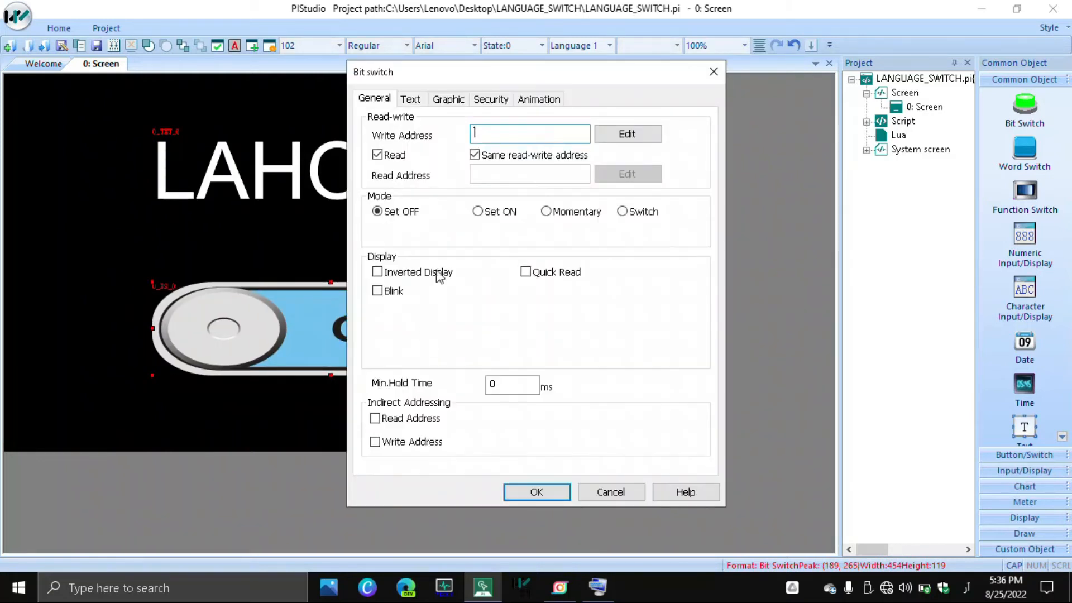
click(448, 100)
click(429, 124)
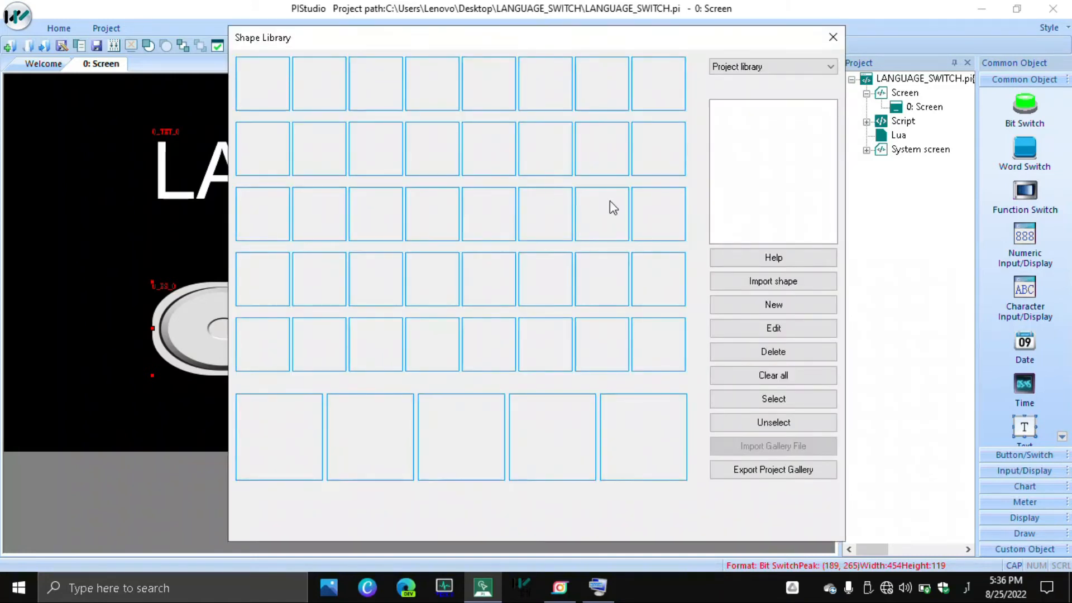
click(746, 69)
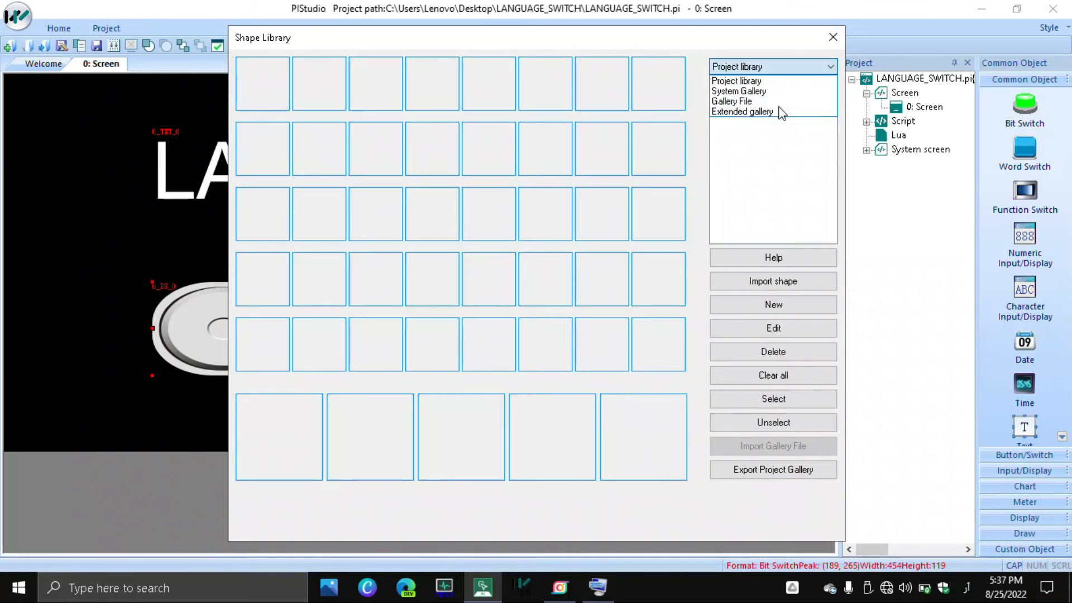
click(766, 89)
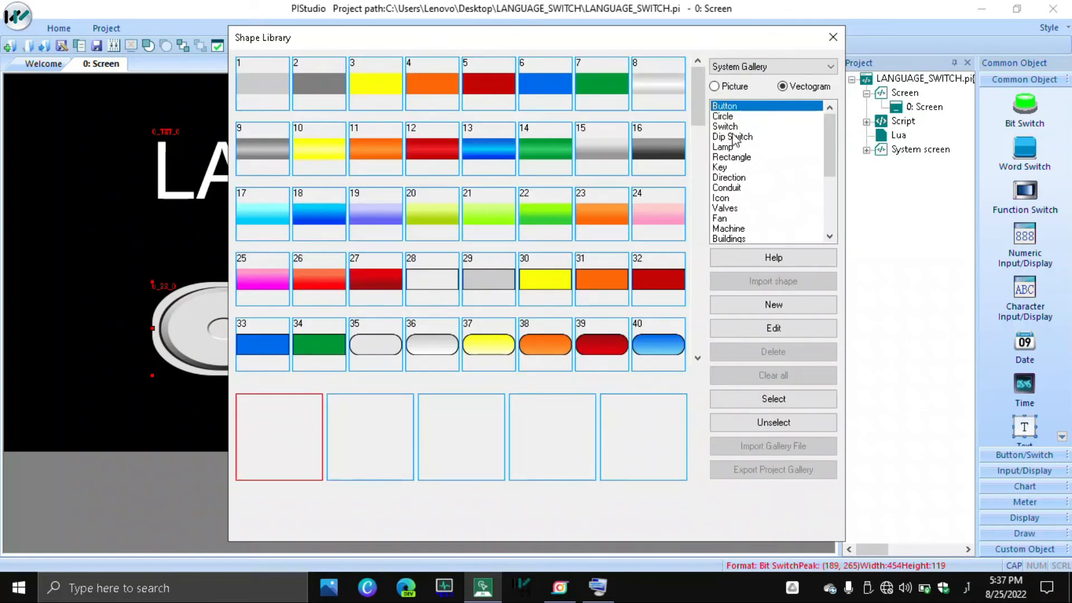
click(743, 158)
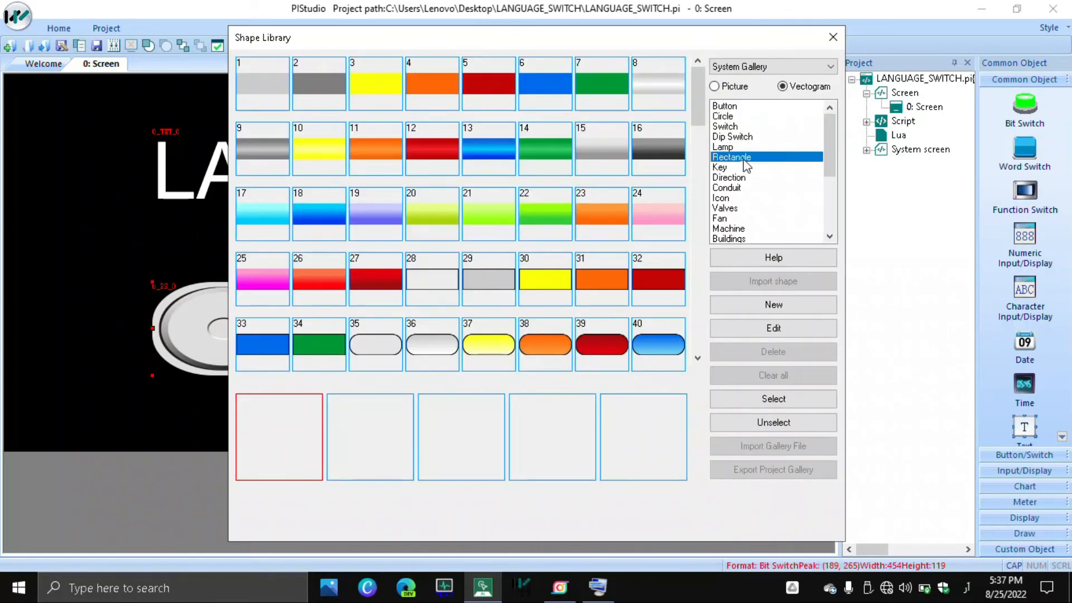
Create a new two-state shape with rectangle 13 for both State 0 and State 1, save it, and apply it to the bit switch.
click(774, 306)
click(480, 158)
click(373, 430)
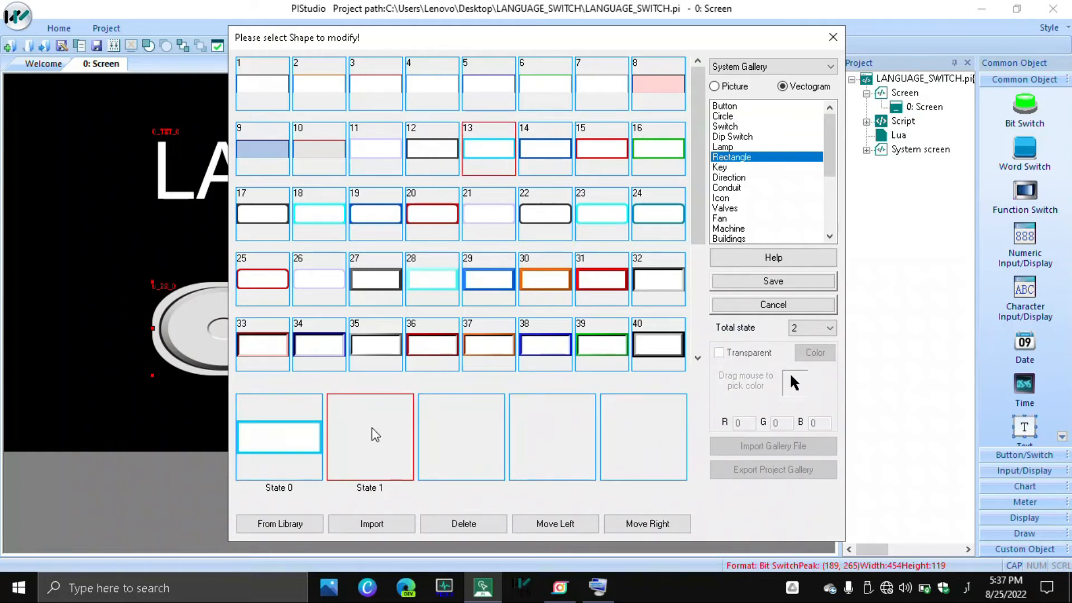
click(491, 165)
click(800, 285)
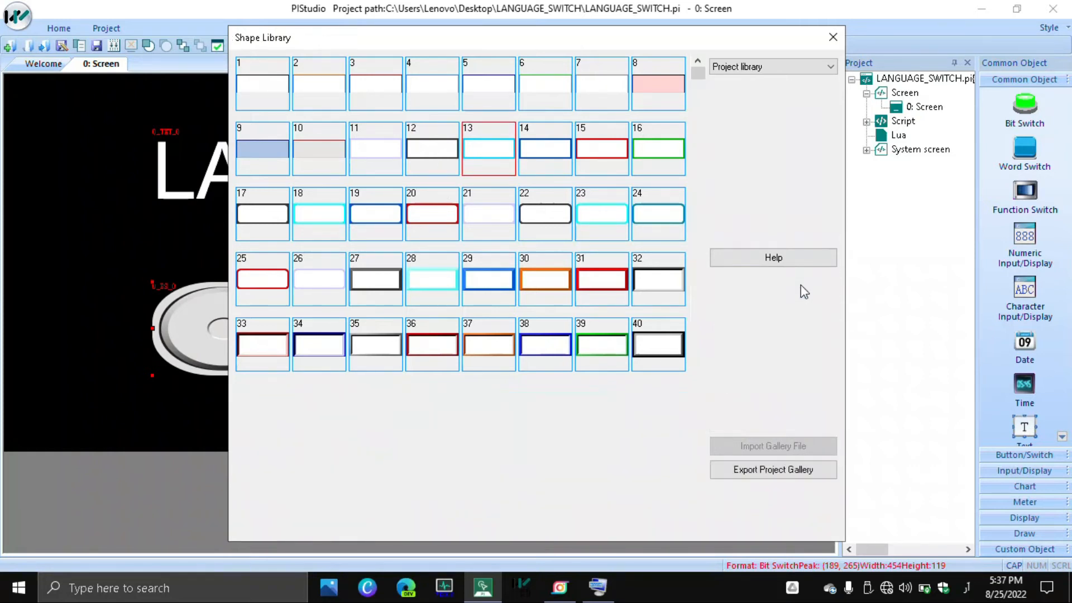
double_click(284, 93)
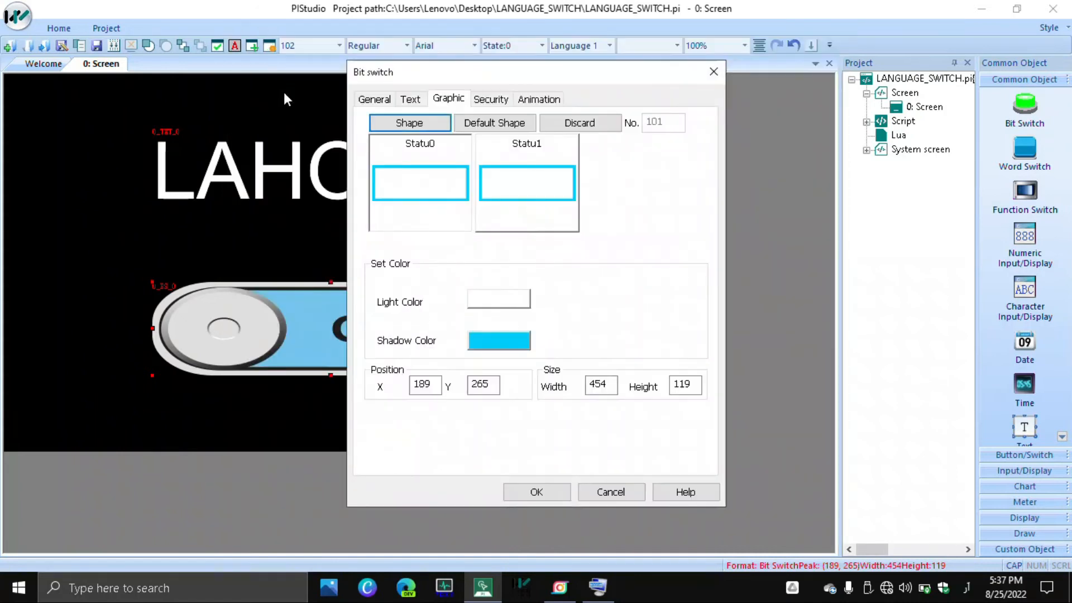
Set the bit switch's shadow color to red for Statu0 and green for Statu1.
click(504, 338)
click(464, 222)
click(480, 398)
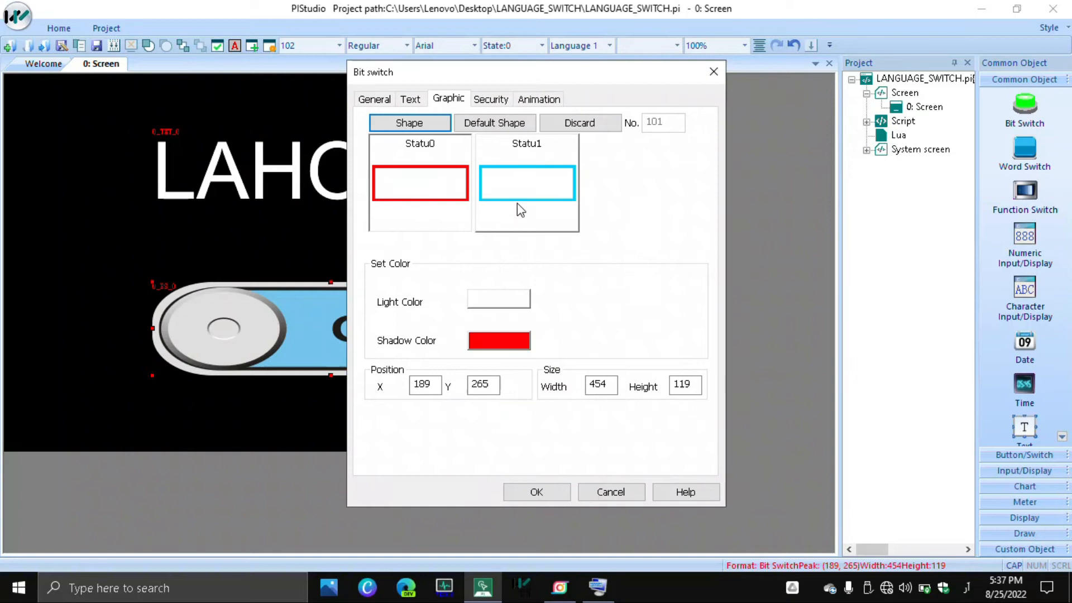
click(520, 209)
click(510, 335)
click(525, 222)
click(480, 398)
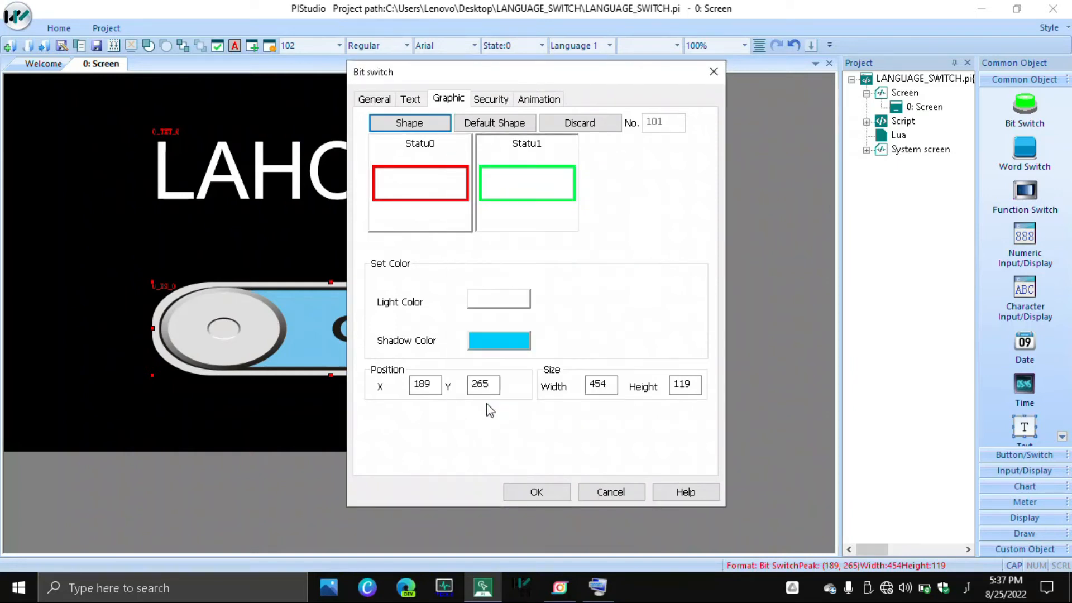
click(427, 176)
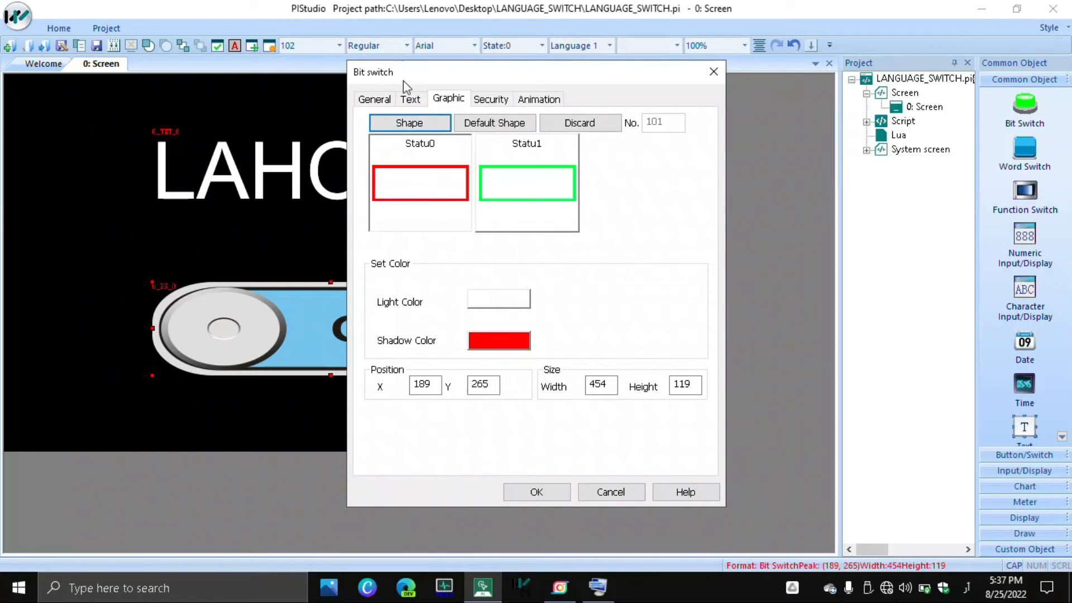
Check the bit switch's text fields and both graphic states, and apply the graphic settings.
click(410, 99)
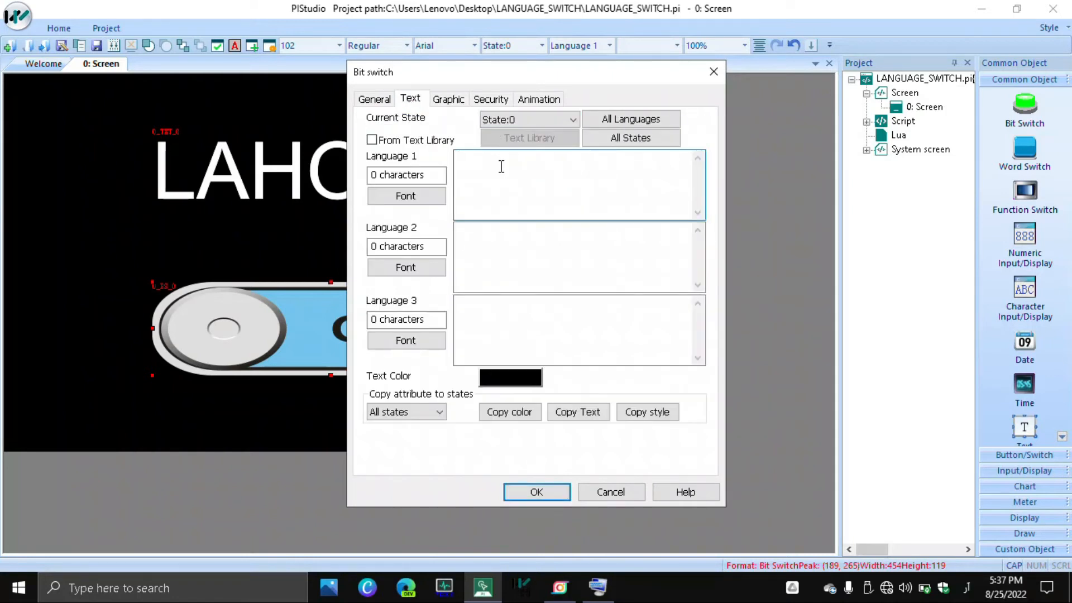
drag(499, 72, 672, 82)
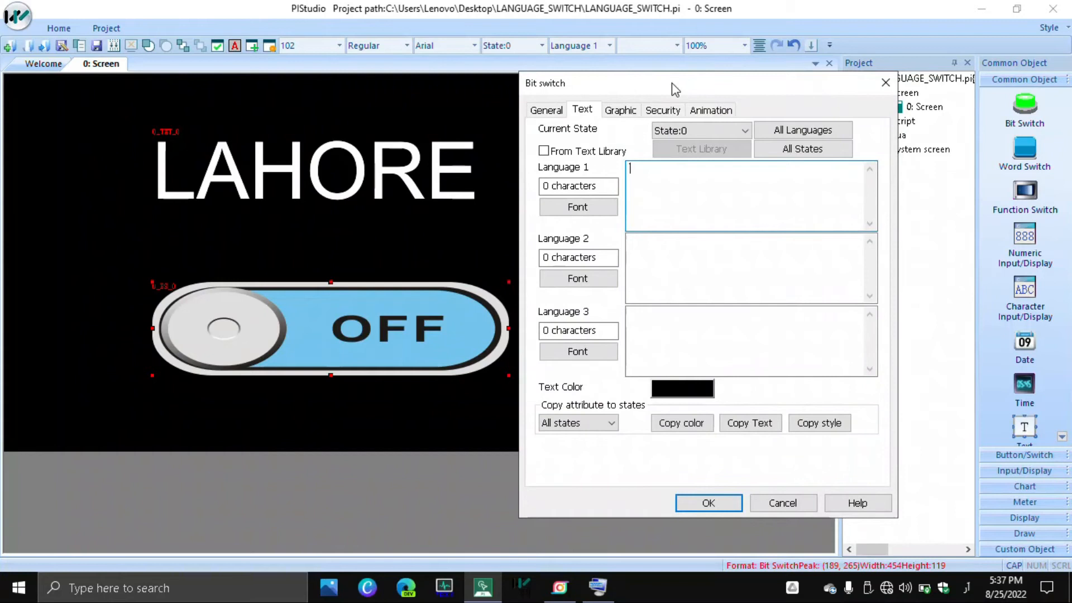
click(598, 109)
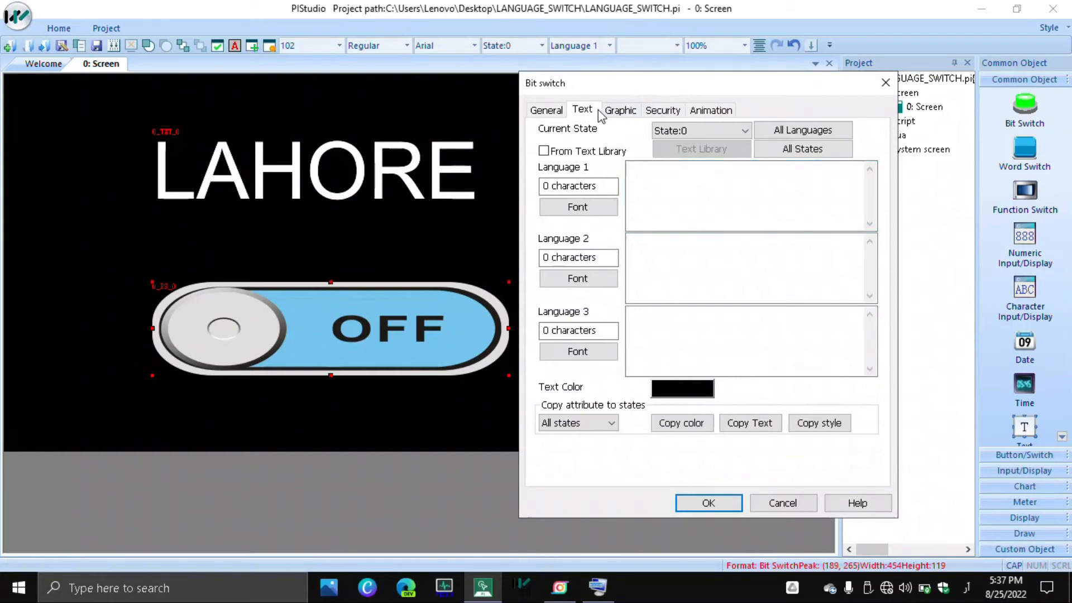
click(600, 110)
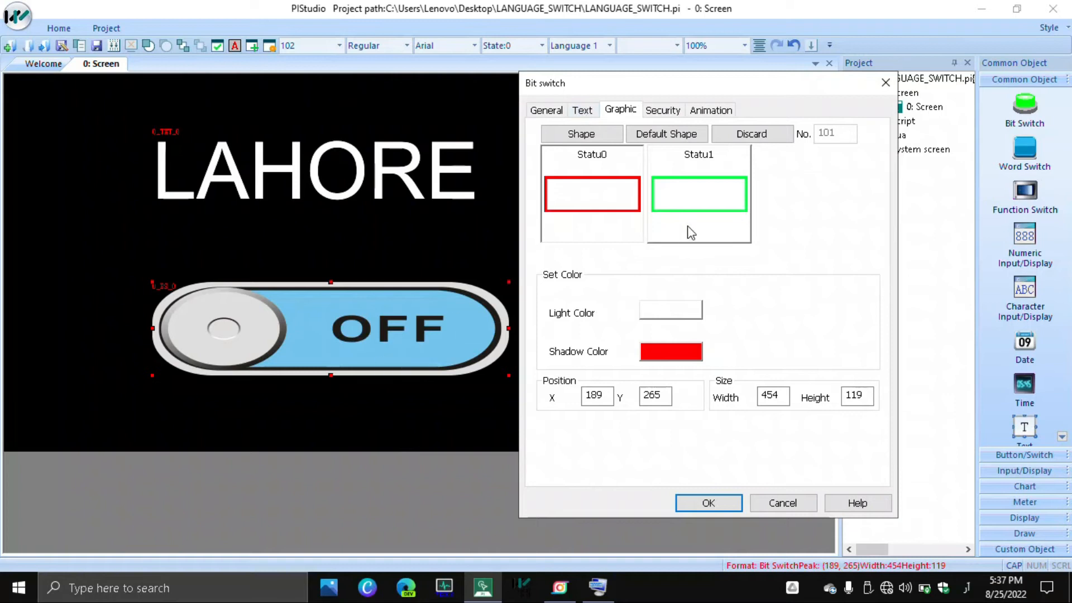
click(617, 192)
click(695, 192)
click(591, 114)
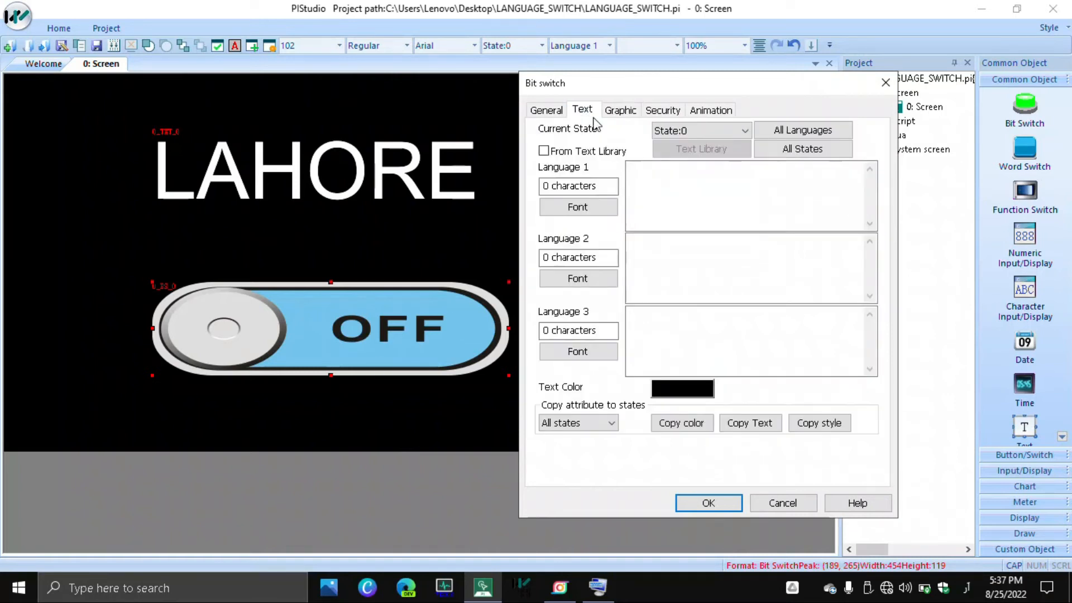
click(708, 502)
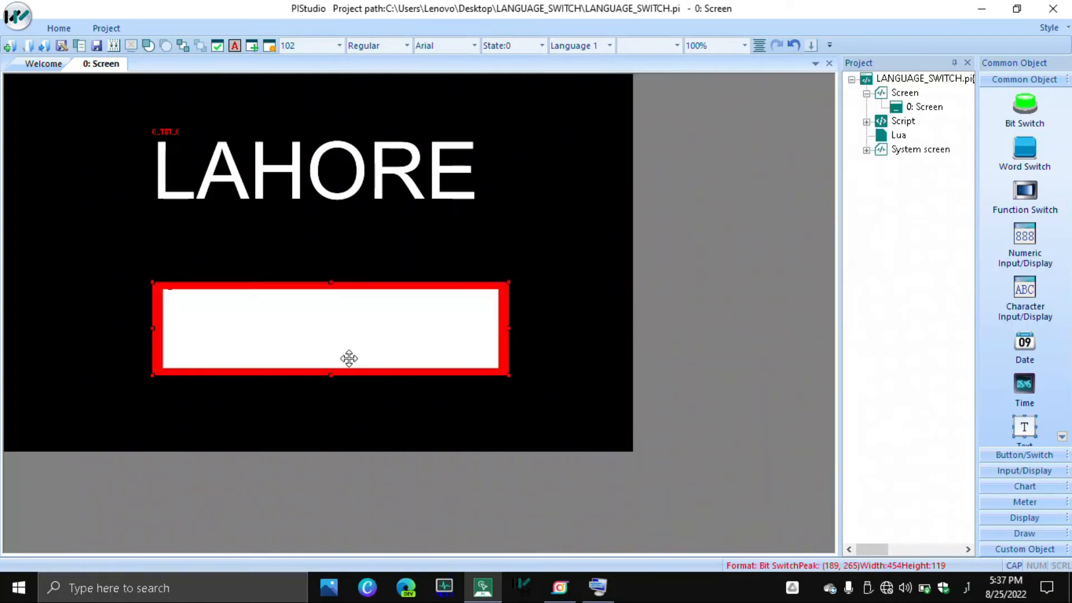
Preview the bit switch on the screen in State:1, and return the display to State:0.
click(518, 47)
click(515, 83)
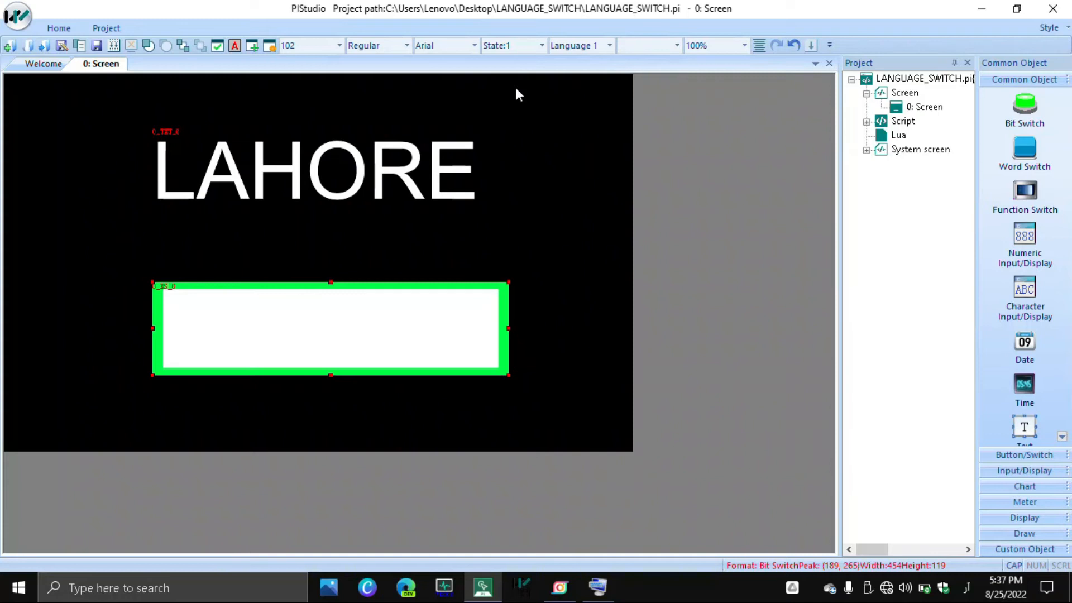
click(541, 46)
click(544, 65)
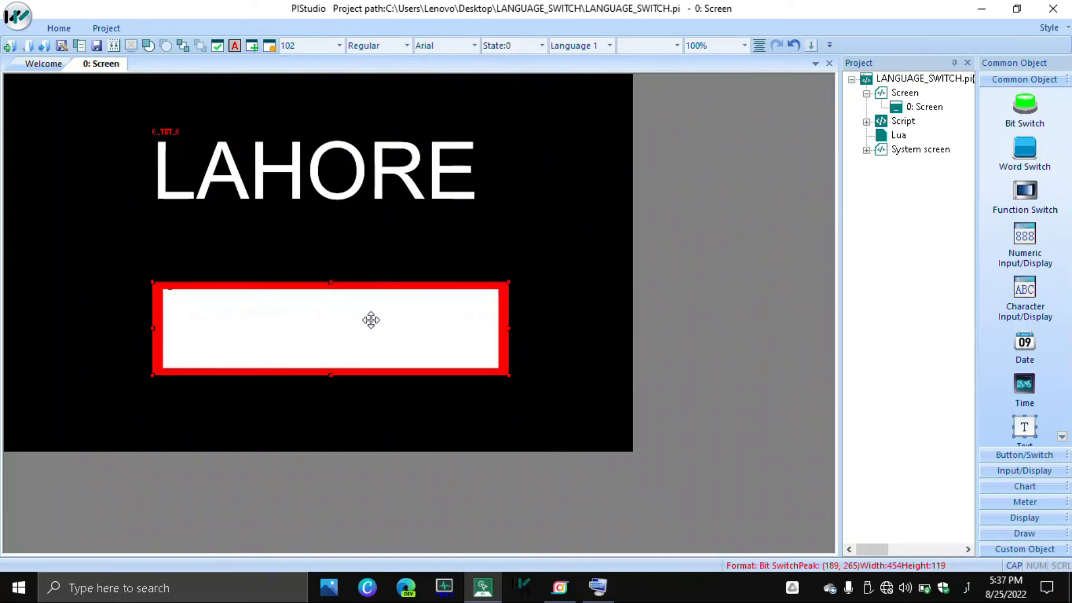
Set the bit switch to Switch mode and assign it the HMI local write address HSX0.0.
double_click(370, 319)
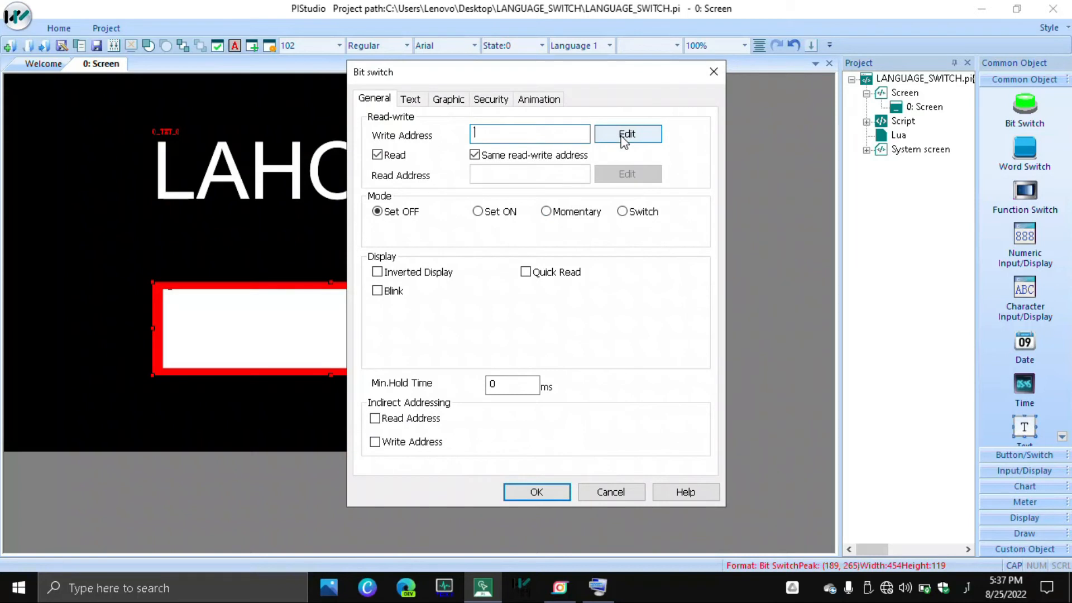
click(623, 213)
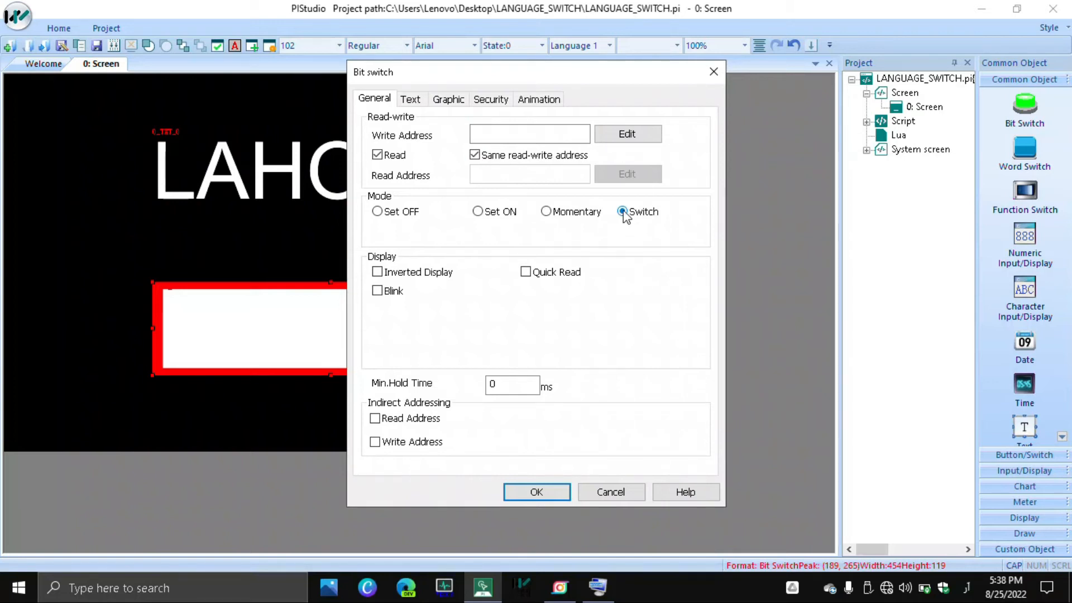
click(627, 134)
click(501, 148)
click(496, 163)
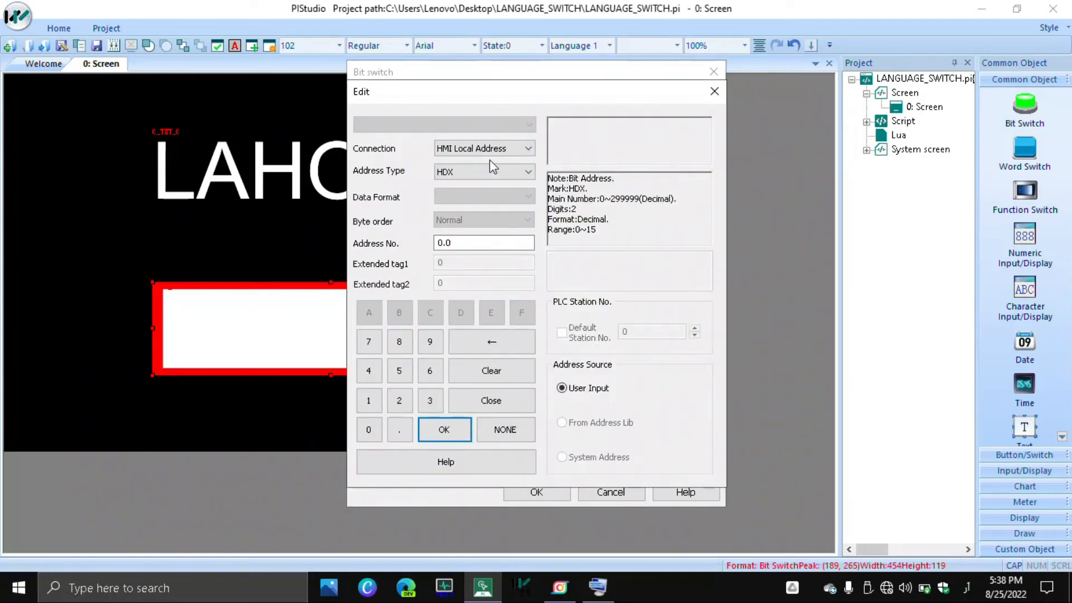
click(488, 169)
click(468, 211)
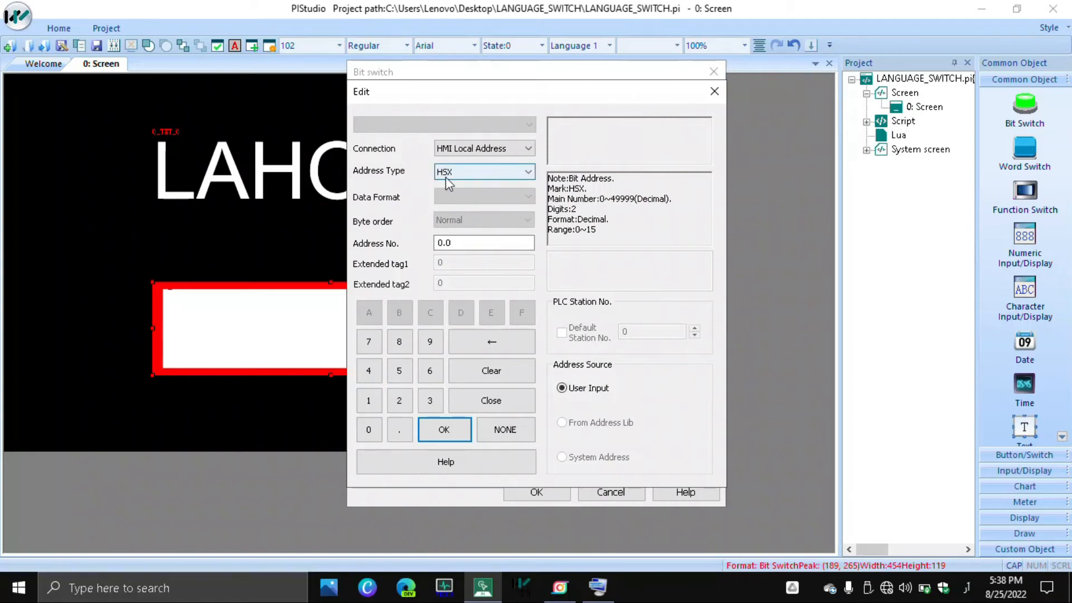
click(454, 242)
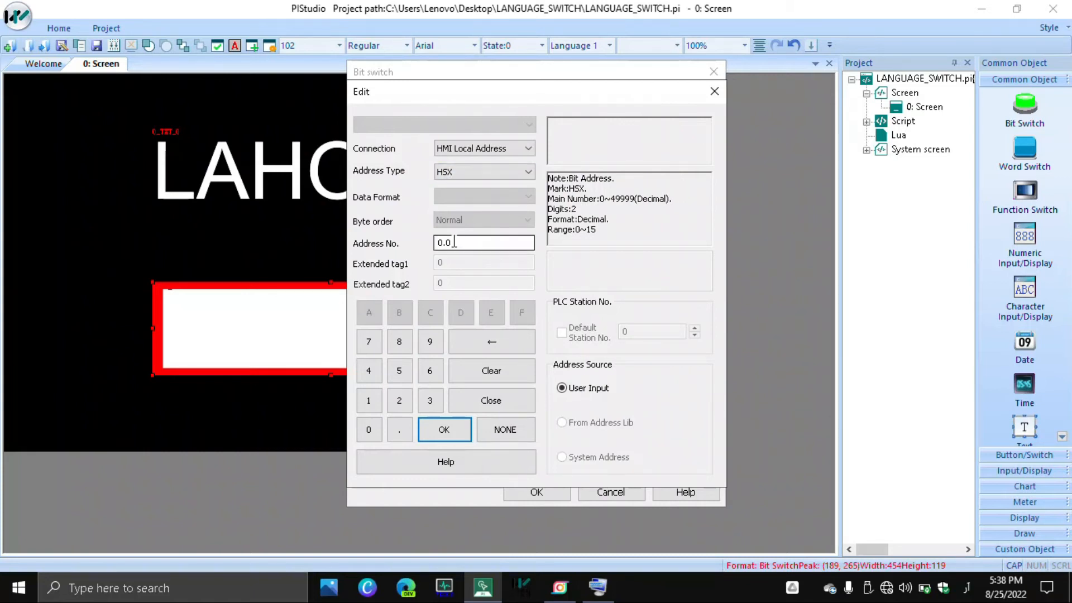
click(448, 433)
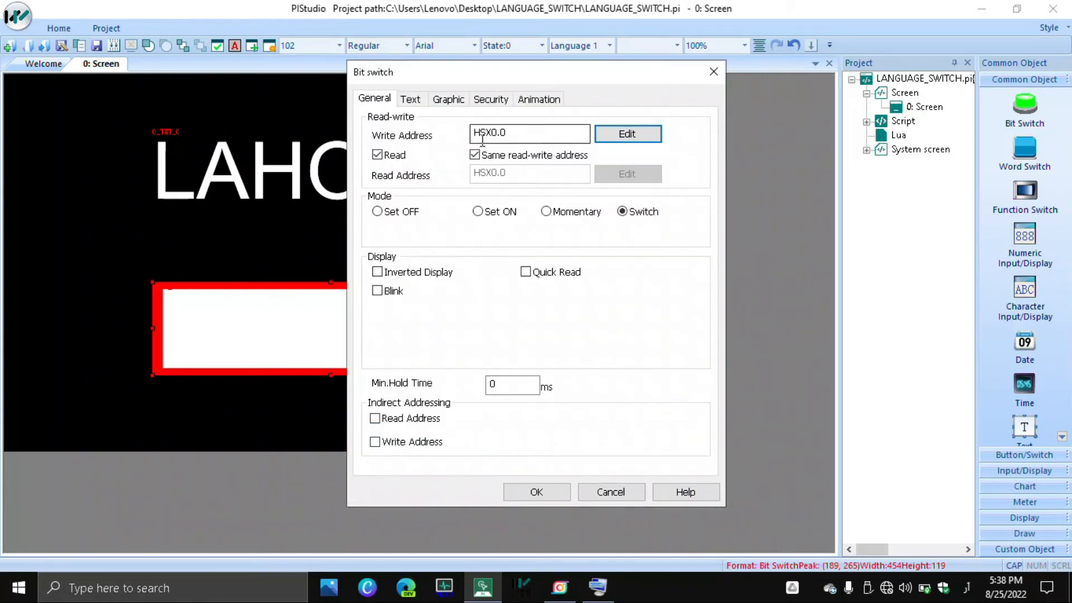
Change the keyboard input language to English and enter the State:0 texts URDU for Language 1 and ENGLISH for Language 2.
click(411, 100)
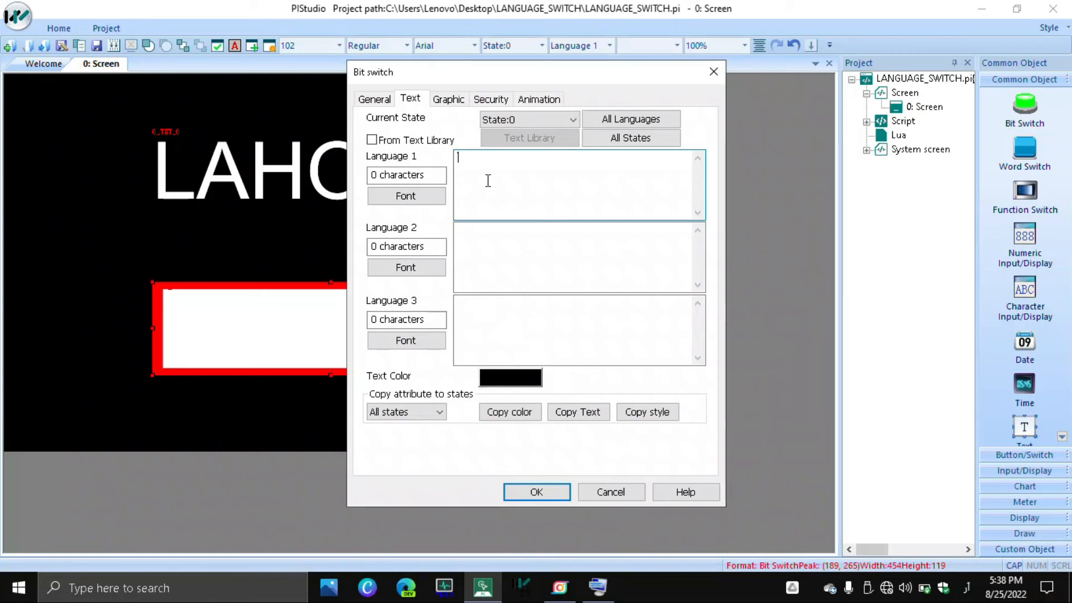
key(BackSpace)
key(BackSpace)
click(966, 587)
click(929, 453)
text(URDU)
click(499, 263)
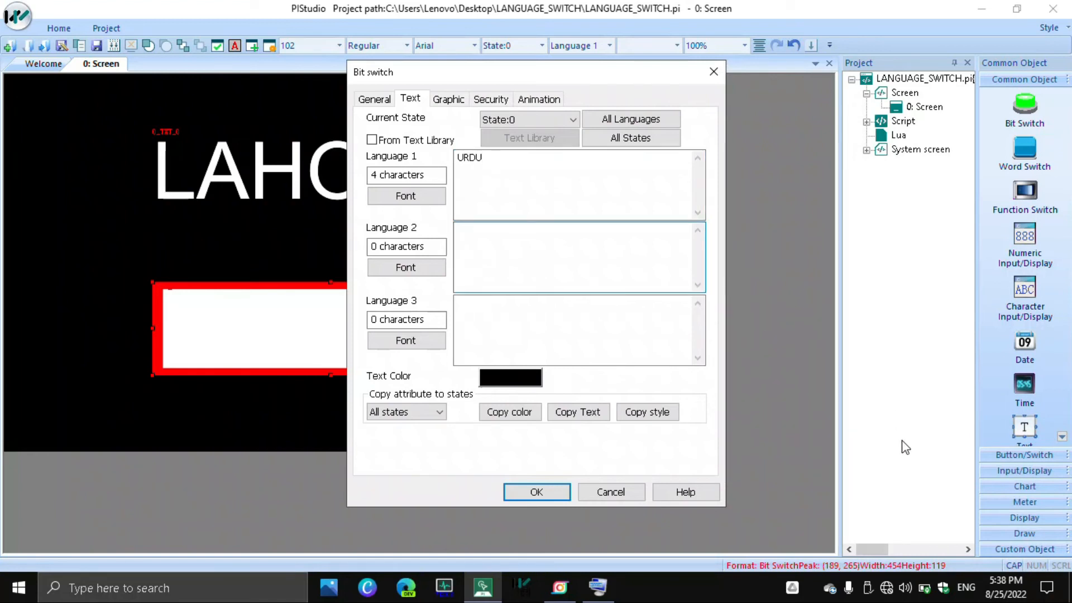
text(ENGLISH)
Enter URDU for Language 1 and ENGLISH for Language 2 as the bit switch's State:1 texts, and apply the settings.
double_click(475, 166)
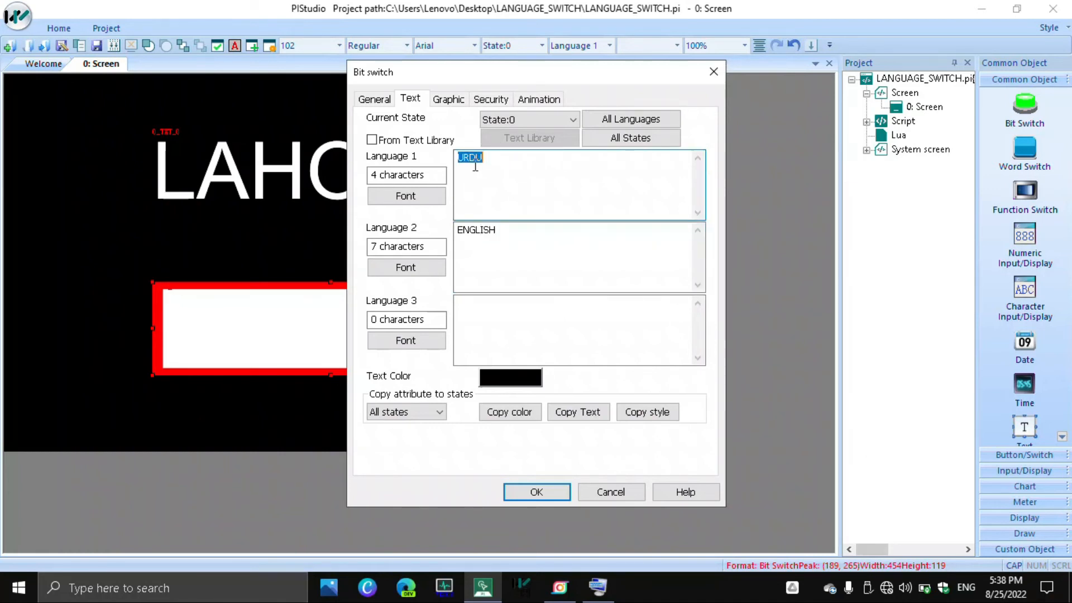
click(511, 116)
click(505, 146)
text(URDU)
key(Tab)
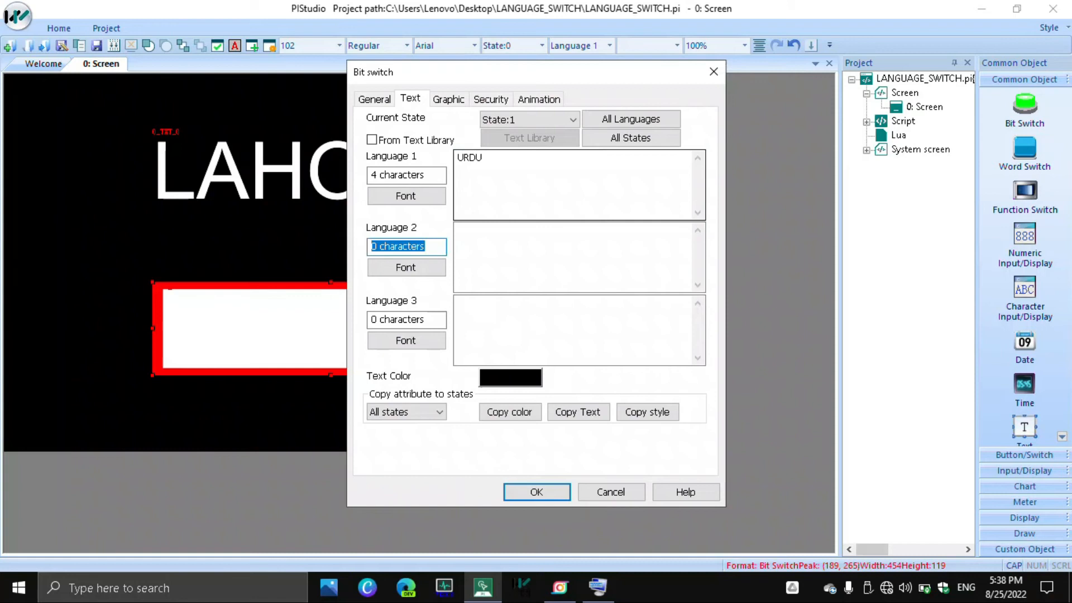
click(473, 246)
text(ENGLISH)
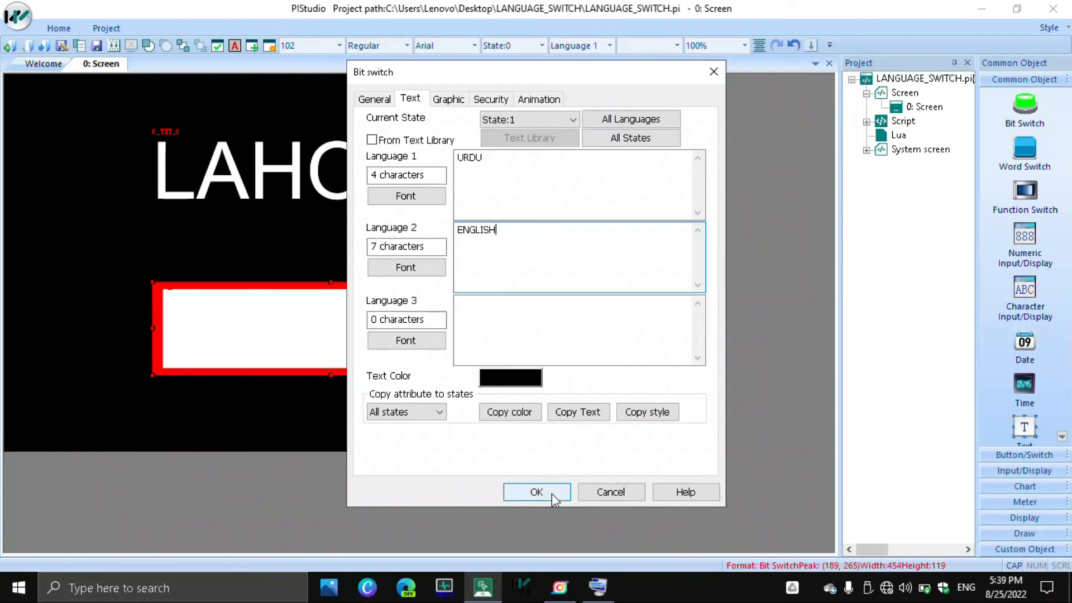
click(552, 120)
click(552, 129)
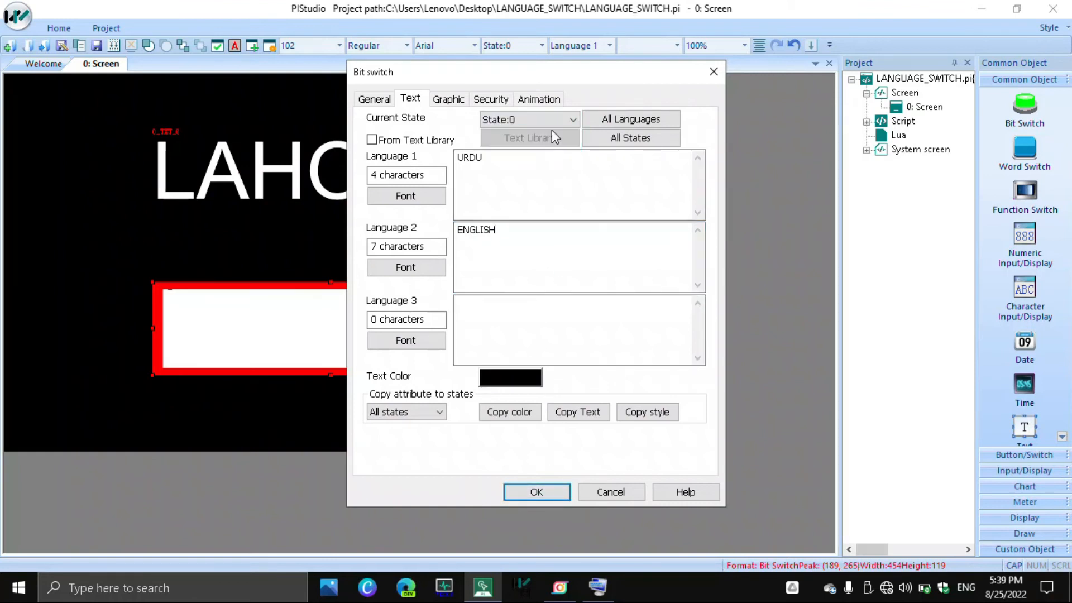
click(546, 489)
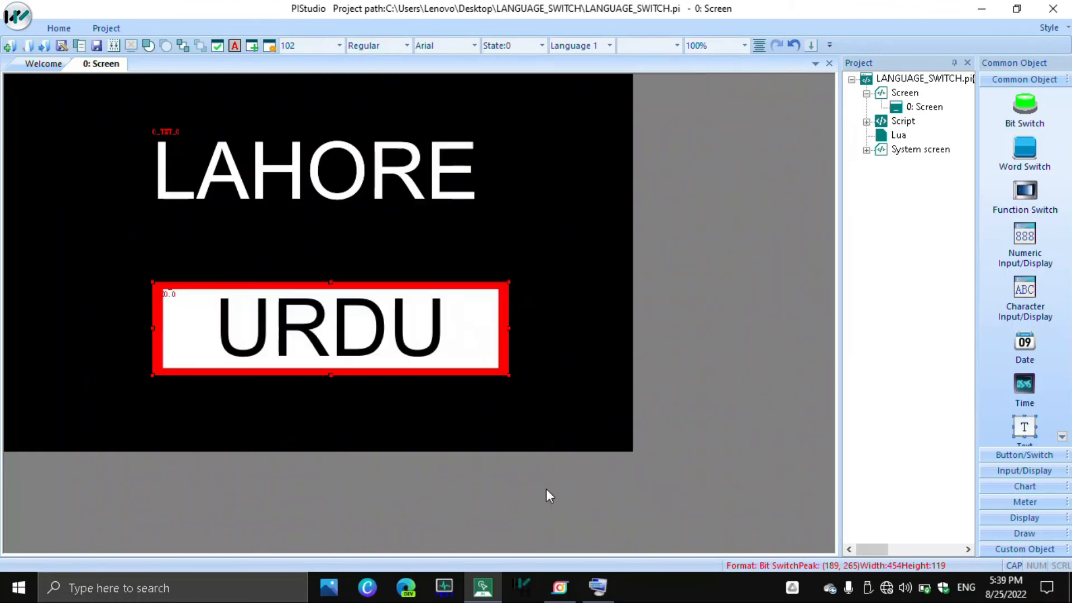
Display State:1 in Language 2 and widen the bit switch on both sides to about 492 so the ENGLISH text fits.
click(542, 45)
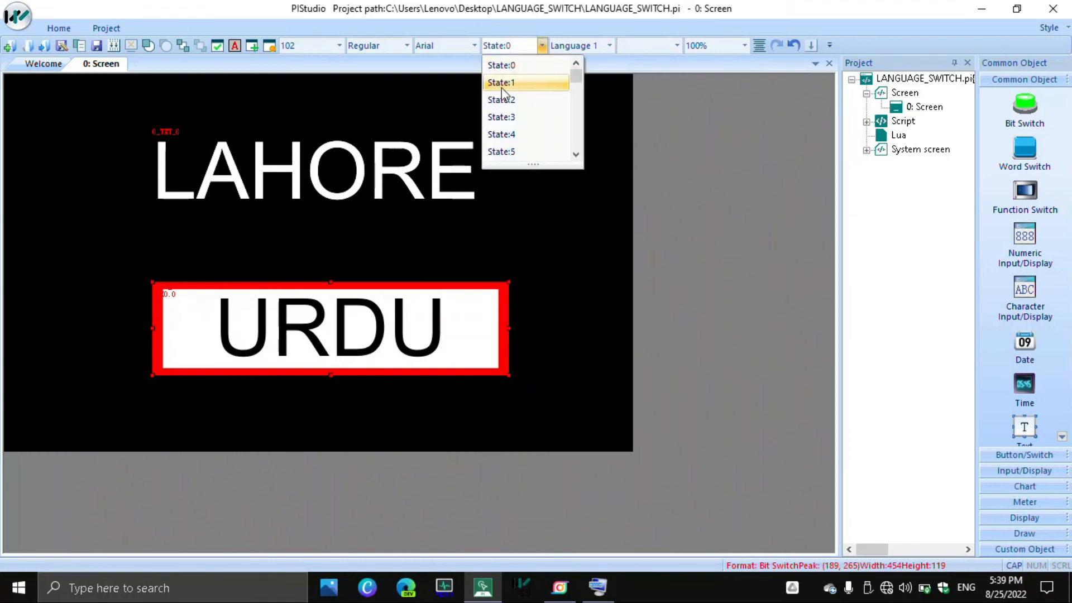
click(501, 87)
click(610, 46)
click(573, 81)
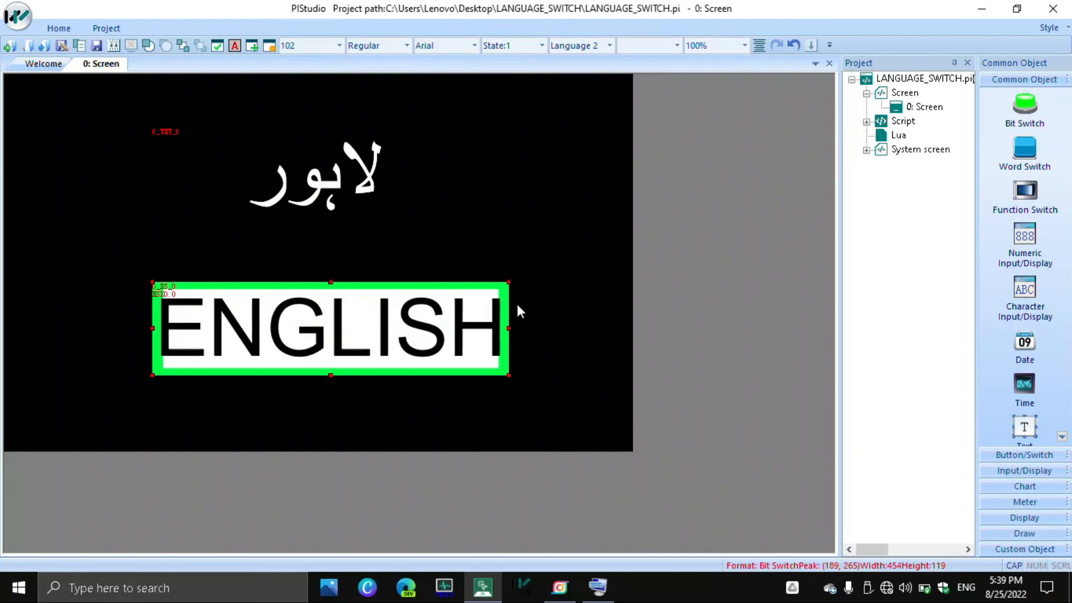
drag(508, 330, 530, 328)
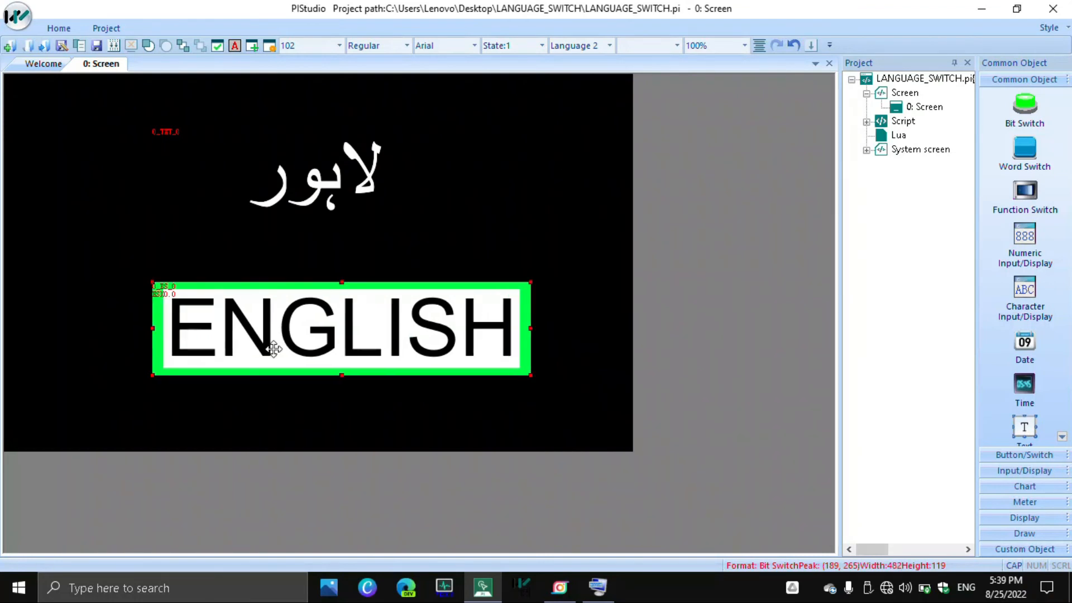
drag(152, 328, 144, 328)
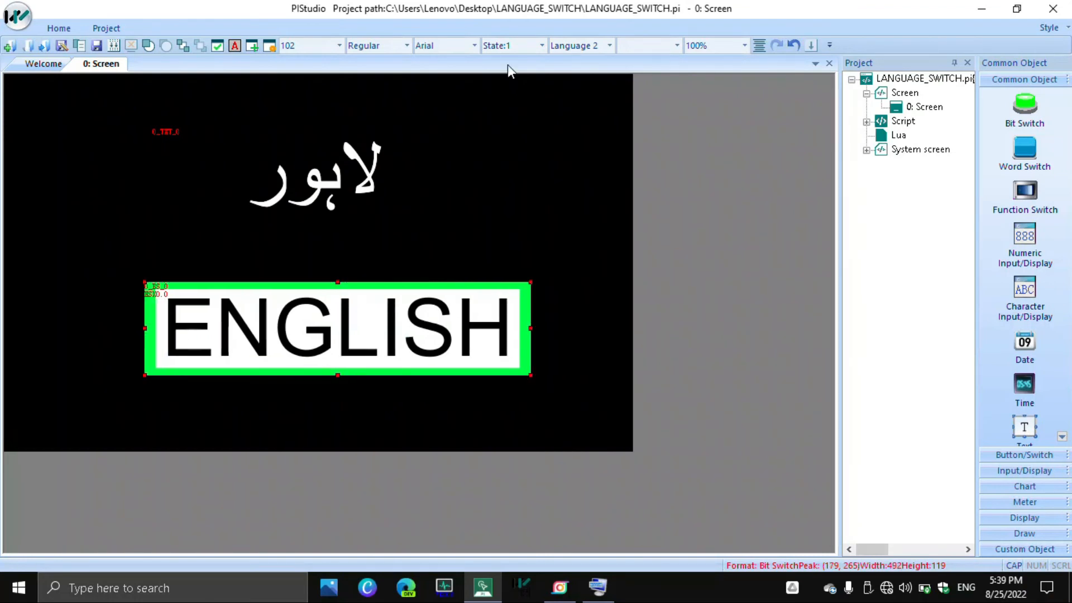
Return the screen display to State:0 and Language 1.
click(511, 48)
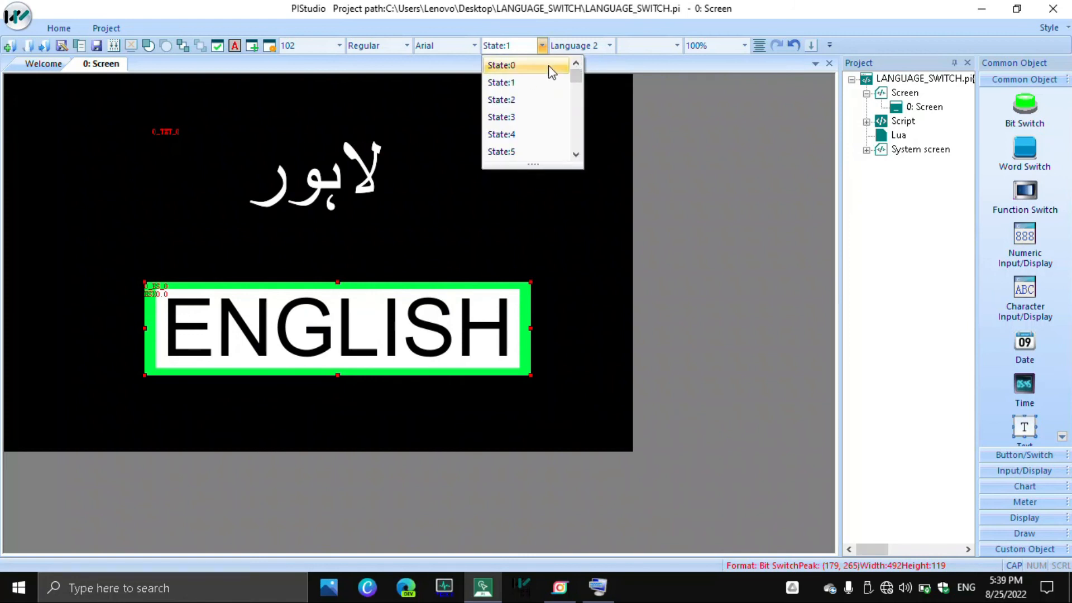
click(581, 64)
click(603, 49)
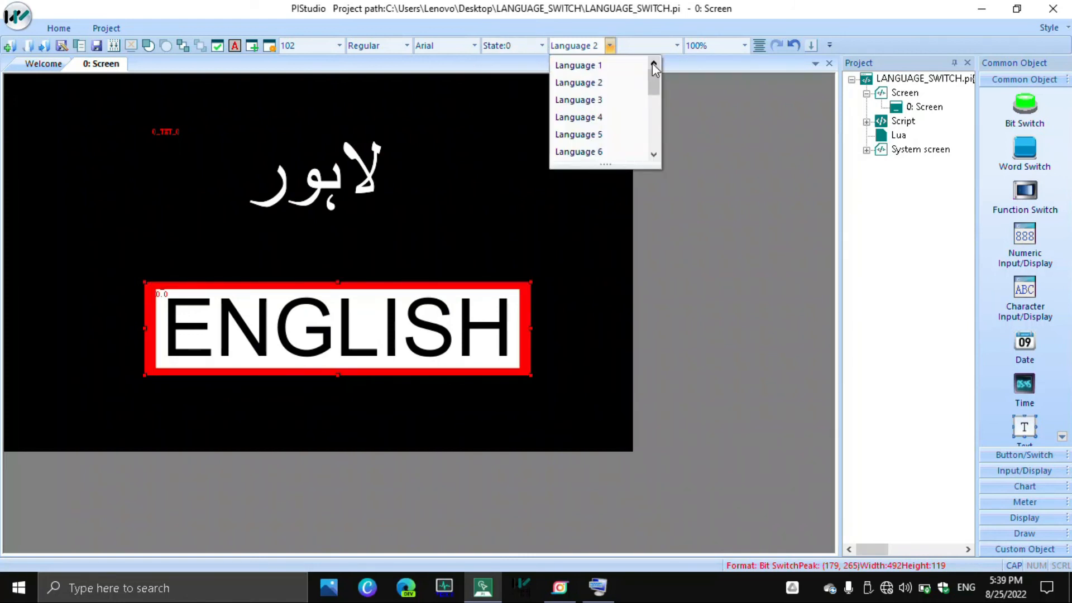
click(610, 67)
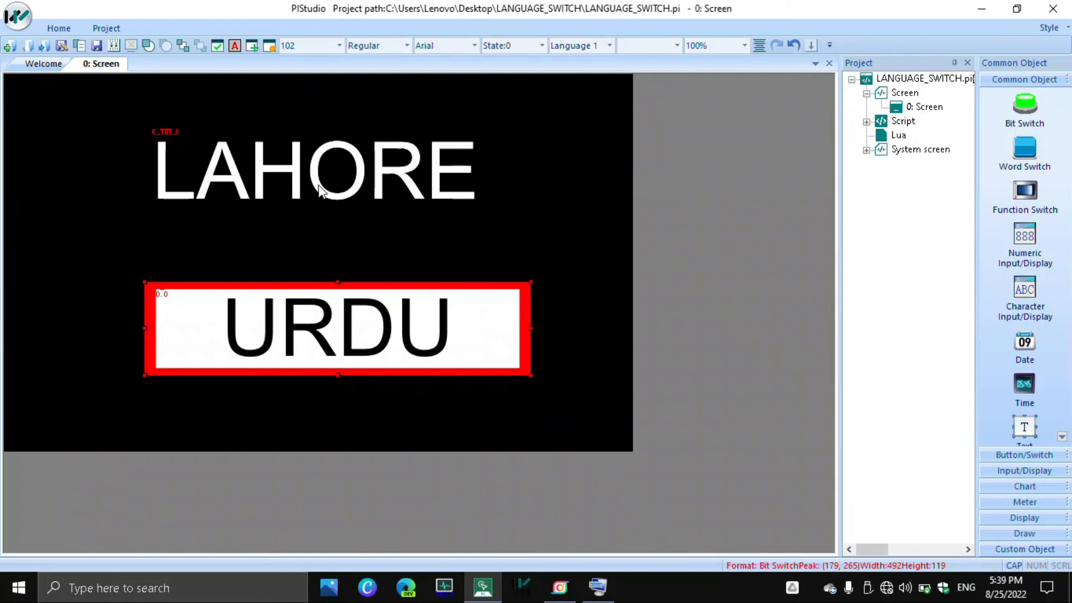
Centre the LAHORE text above the bit switch and nudge the switch slightly up and to the left.
click(301, 173)
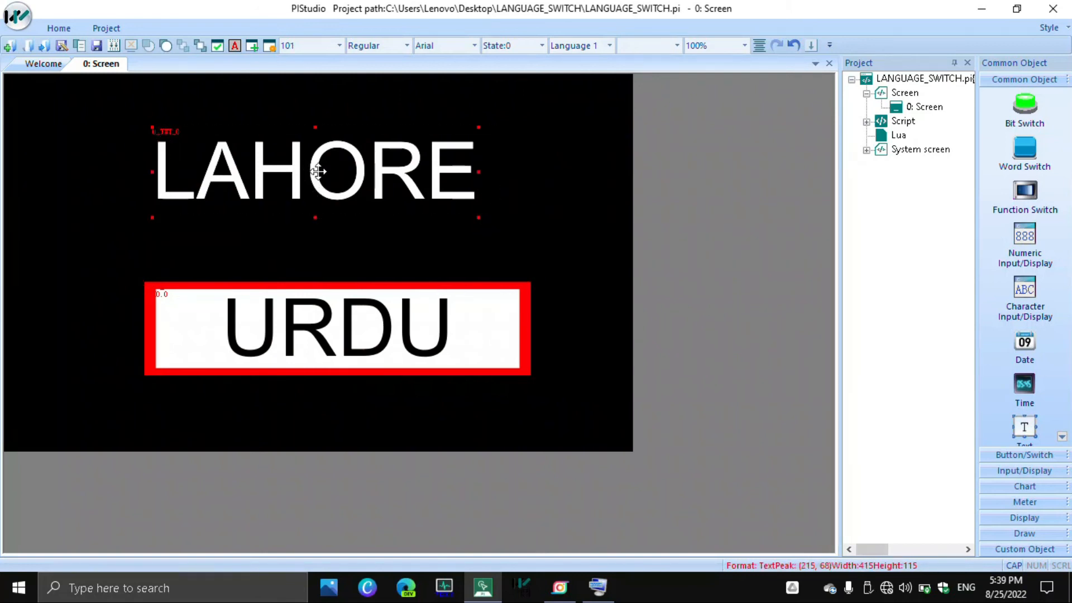
drag(312, 170, 332, 171)
click(302, 304)
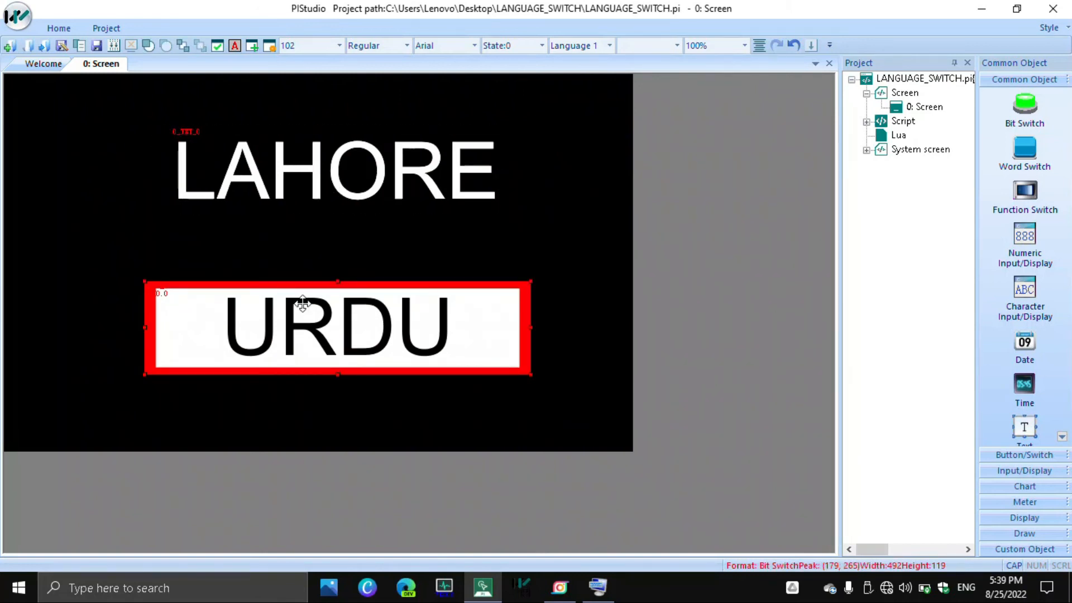
key(Up)
key(Left)
key(Up)
key(Up)
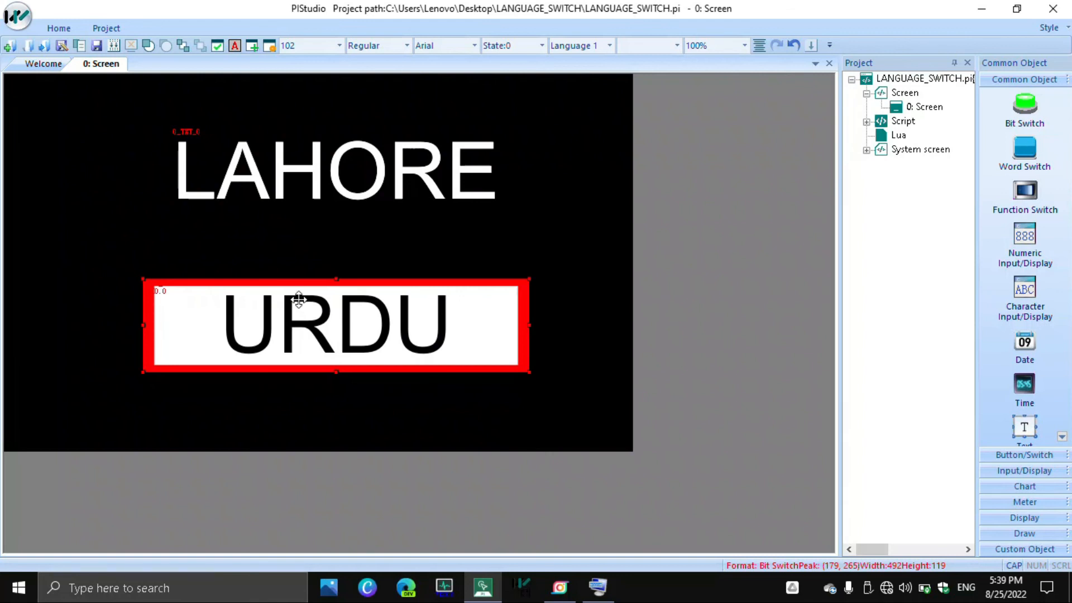
click(110, 30)
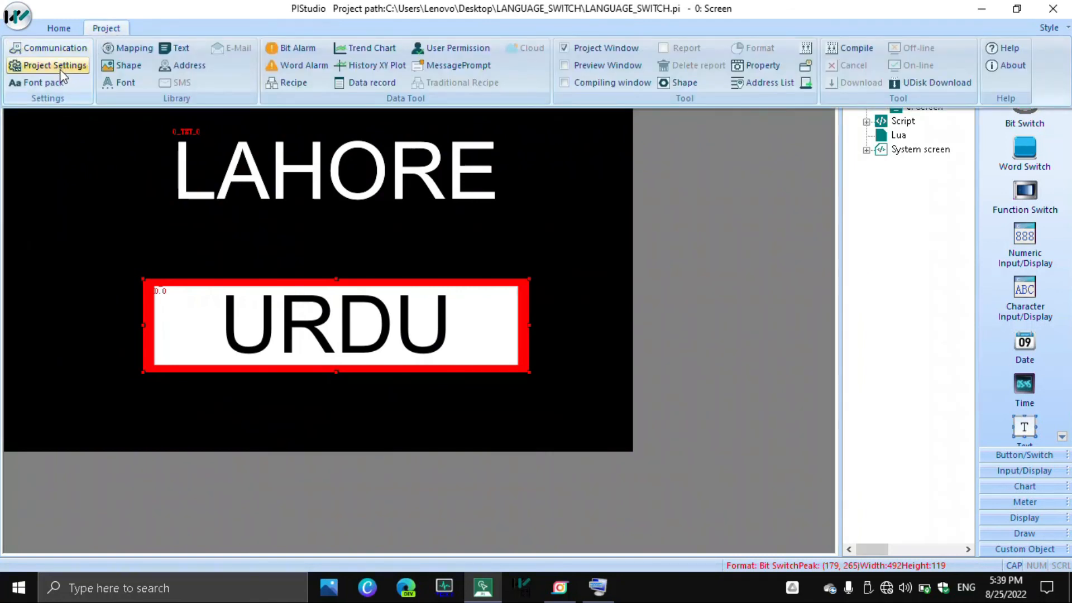
click(48, 78)
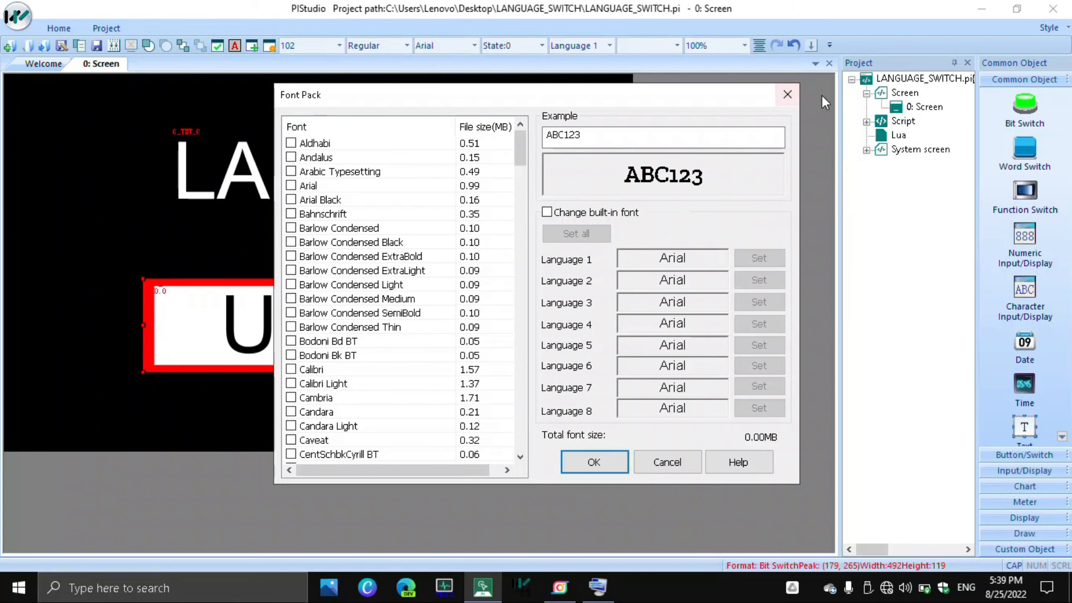
click(795, 94)
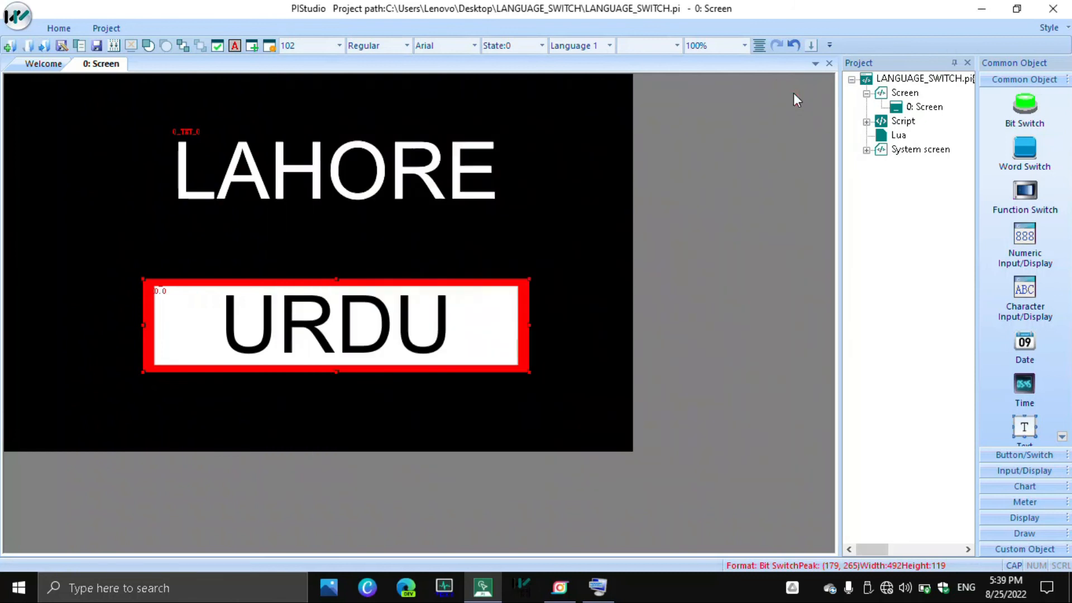
Check that Arial is included in the project's font pack and accept the font pack settings.
click(99, 27)
click(42, 83)
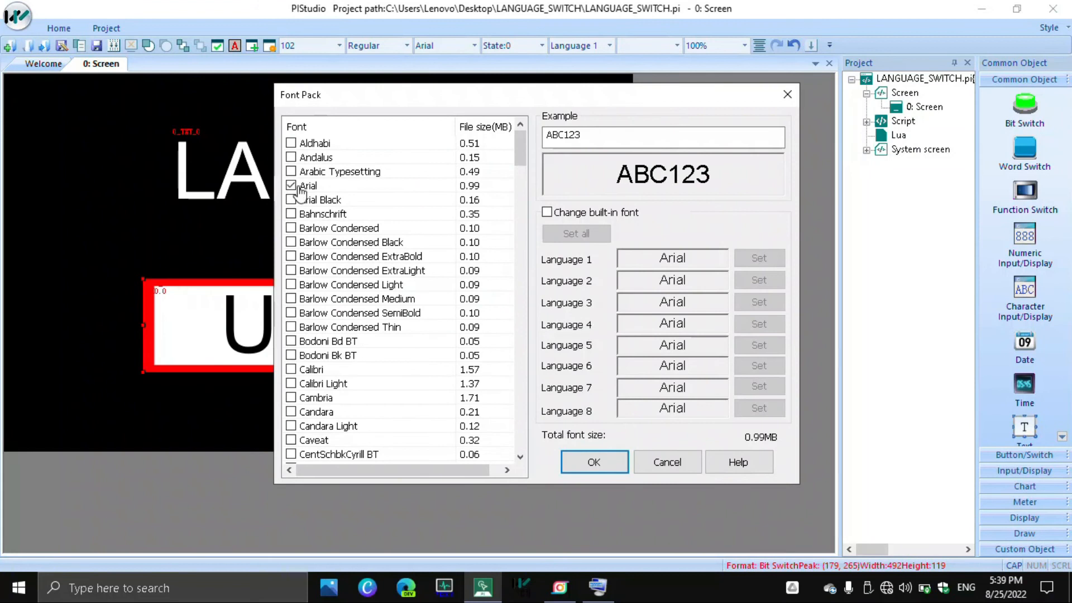
click(610, 459)
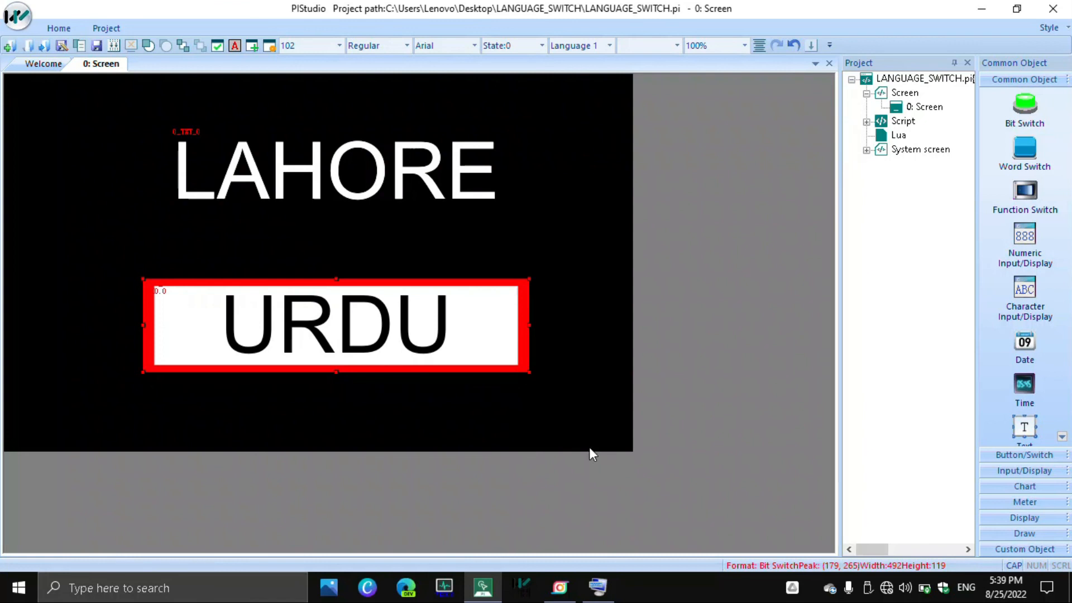
Enable Vector Font in the extended project settings and apply the change.
click(111, 31)
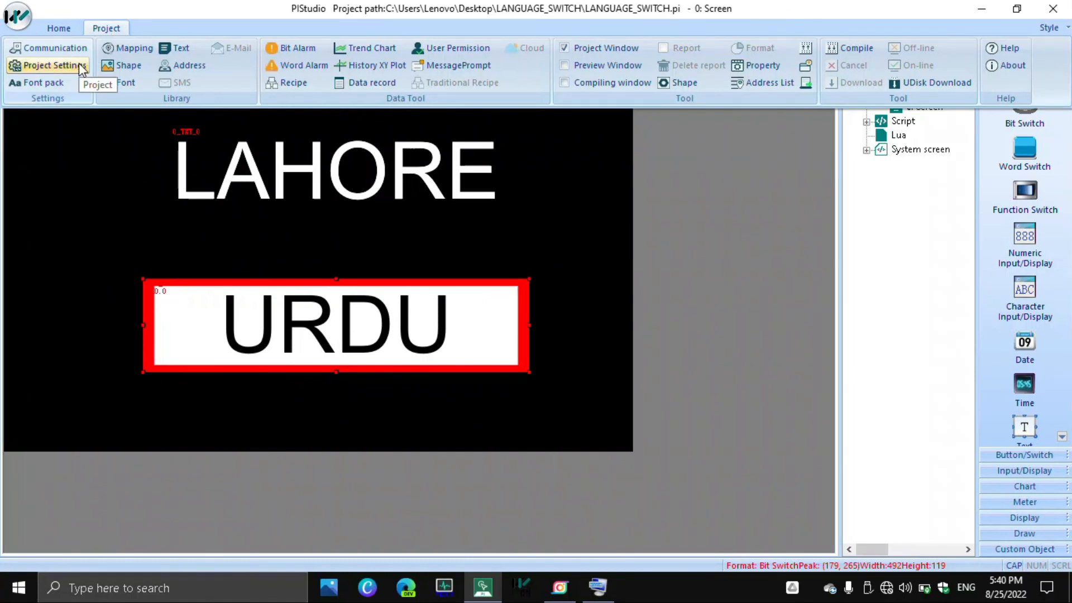
click(81, 67)
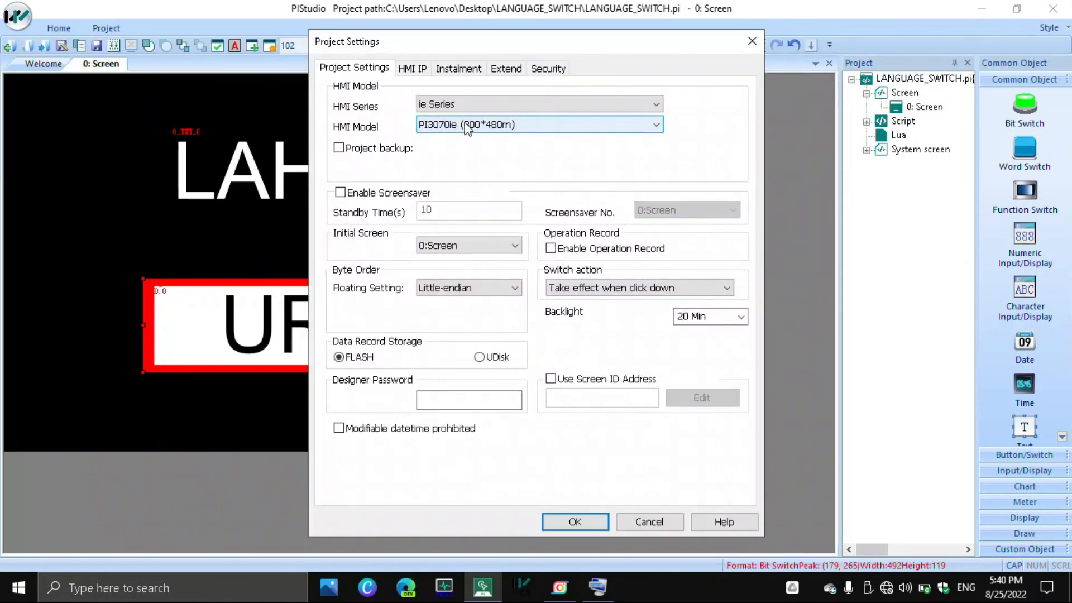
click(420, 71)
click(458, 70)
click(510, 70)
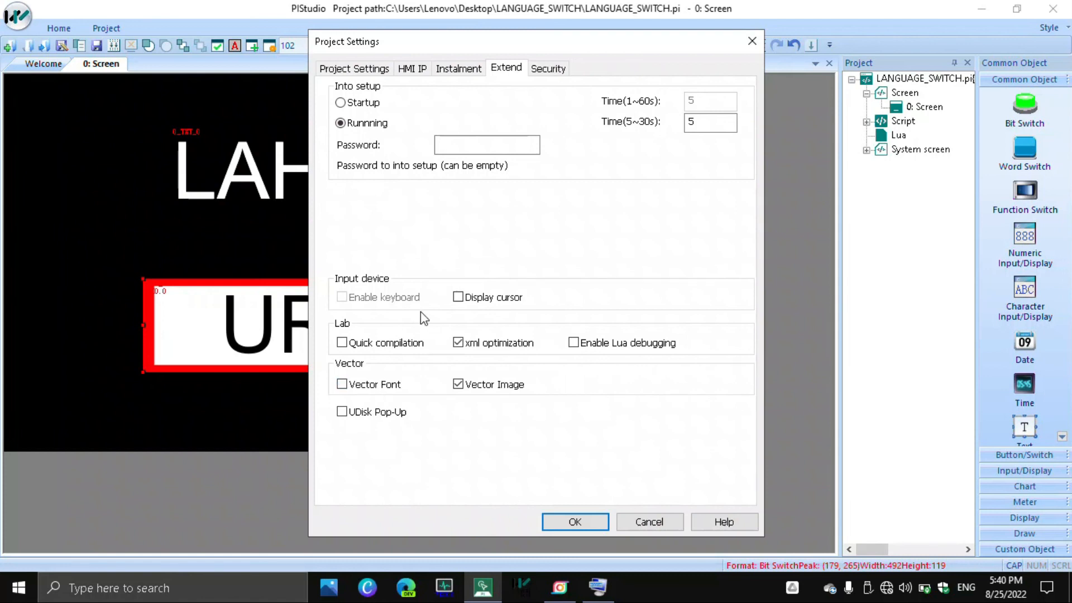
click(342, 385)
click(548, 522)
Compile the project and close the compilation output.
click(114, 45)
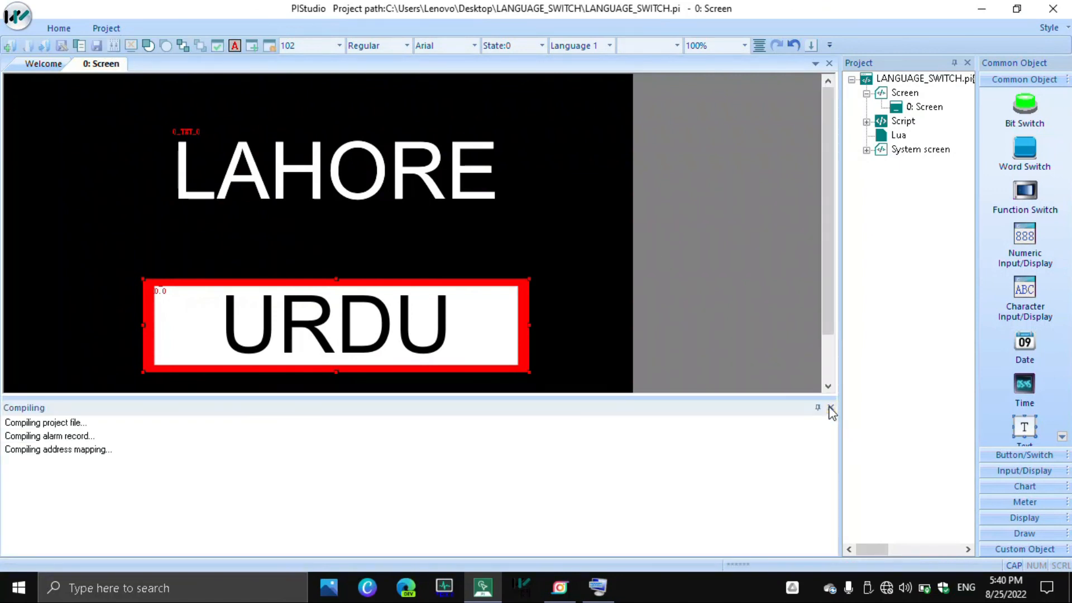
click(831, 406)
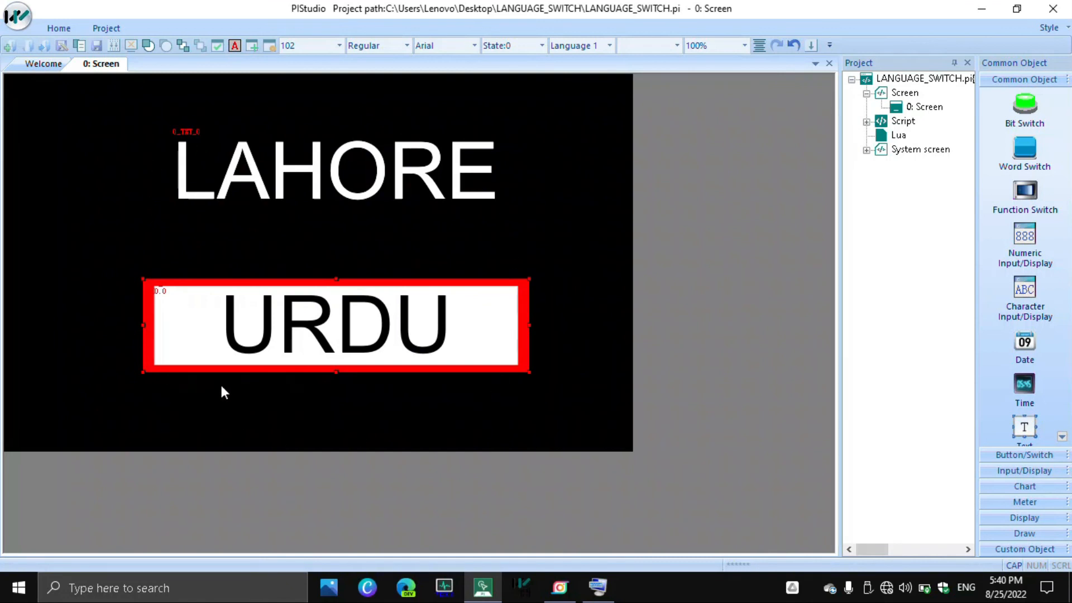
ctrl+click(374, 168)
ctrl+click(359, 317)
click(352, 198)
click(347, 316)
click(347, 172)
click(347, 295)
click(352, 171)
click(345, 303)
click(343, 194)
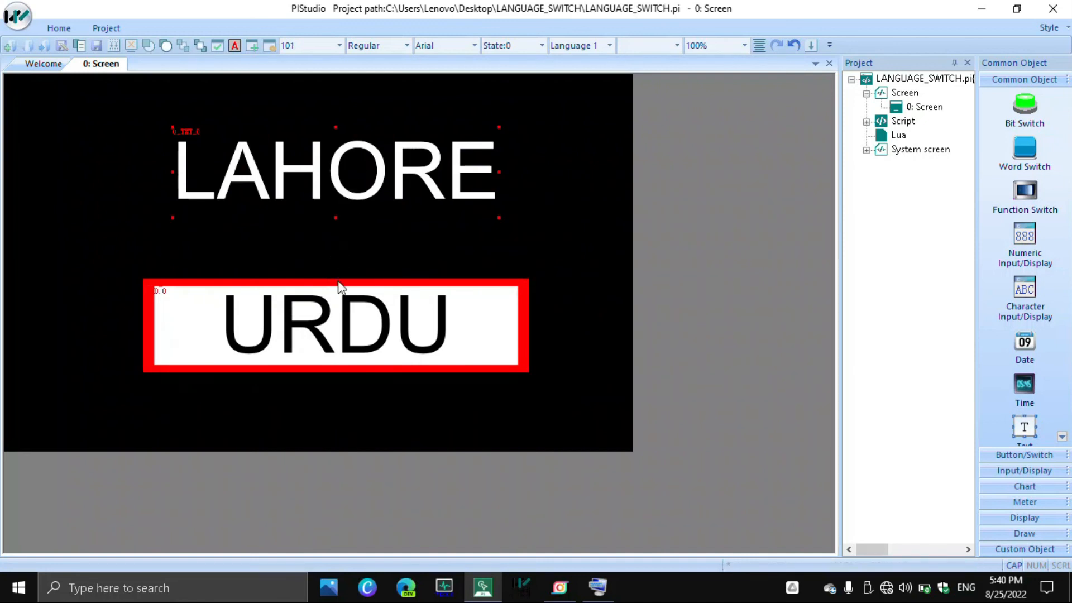
click(337, 305)
click(345, 187)
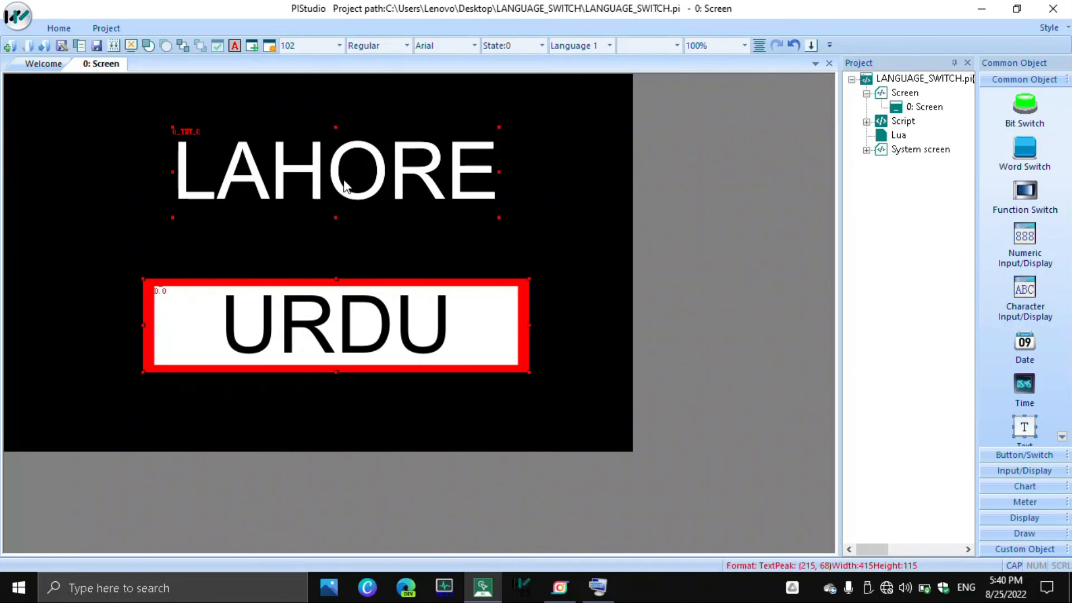
click(336, 247)
click(339, 306)
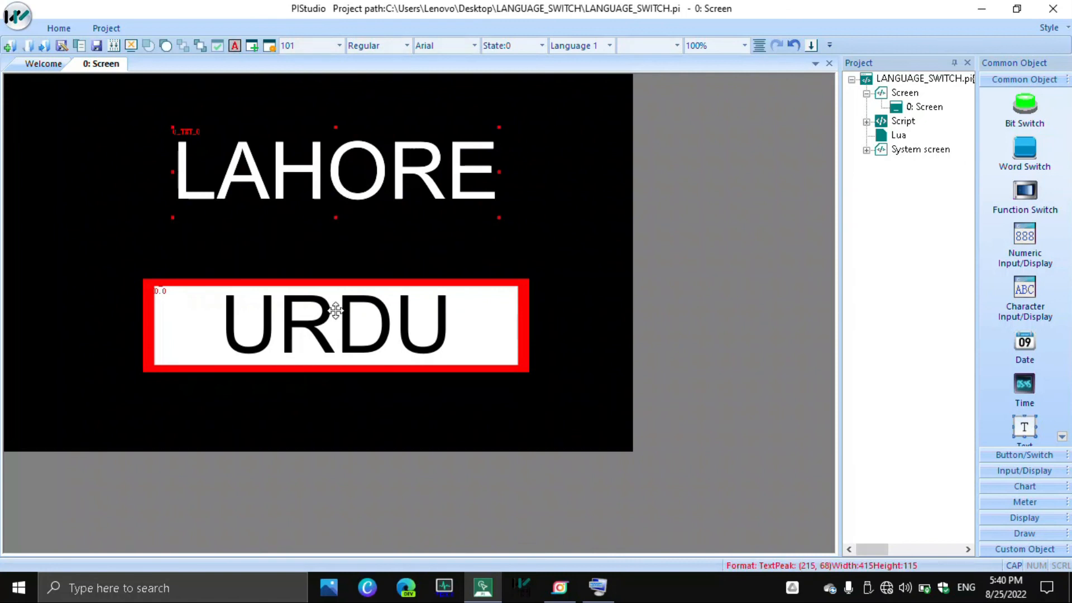